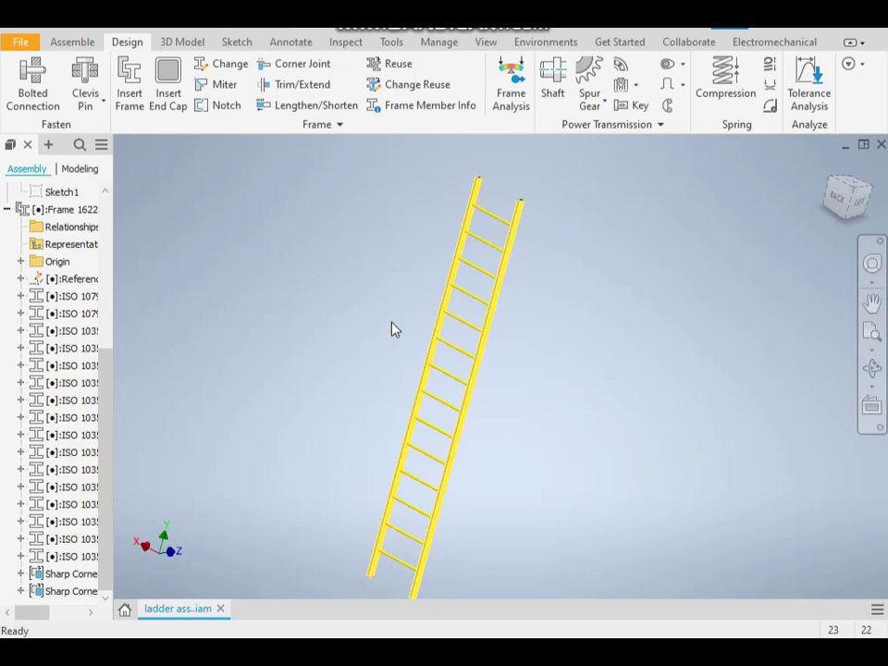
Step: Create a new assembly file from the metric Standard (mm).iam template
{"action": "left_click", "coordinate": [34, 25]}
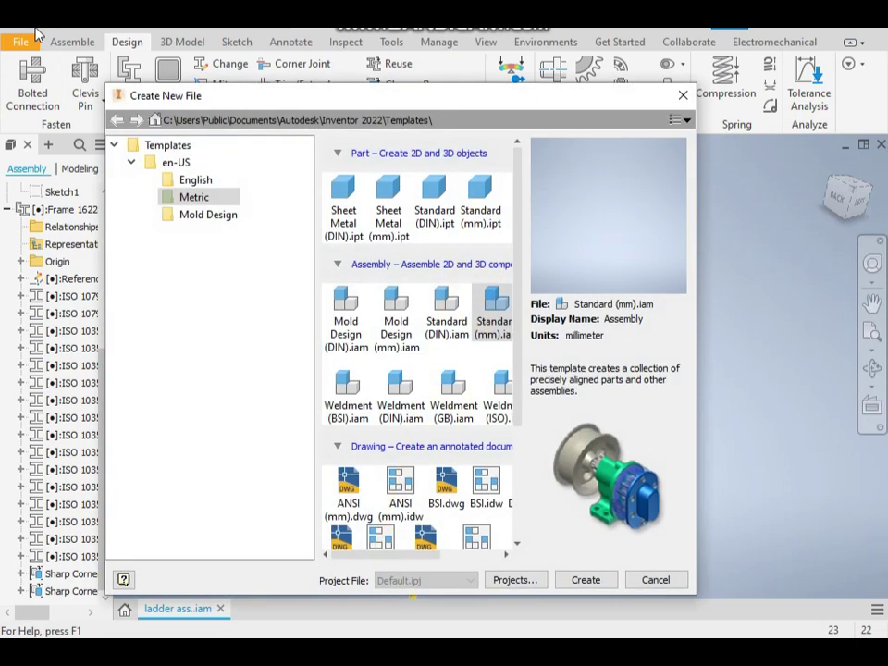
{"action": "double_click", "coordinate": [495, 312]}
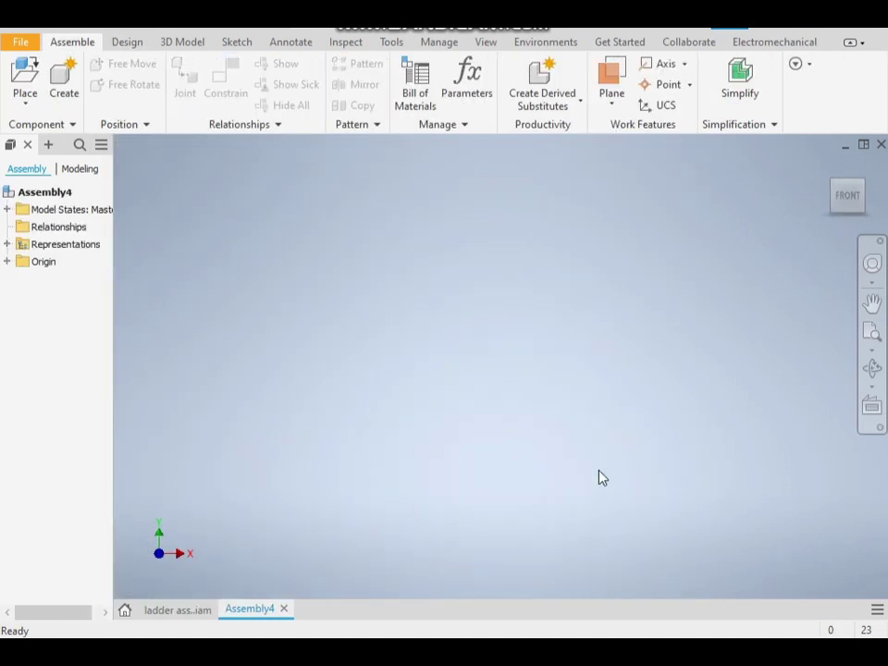
Step: Create an in-place part named ladder1 from the Standard.ipt template and place it in the assembly
{"action": "left_click", "coordinate": [64, 79]}
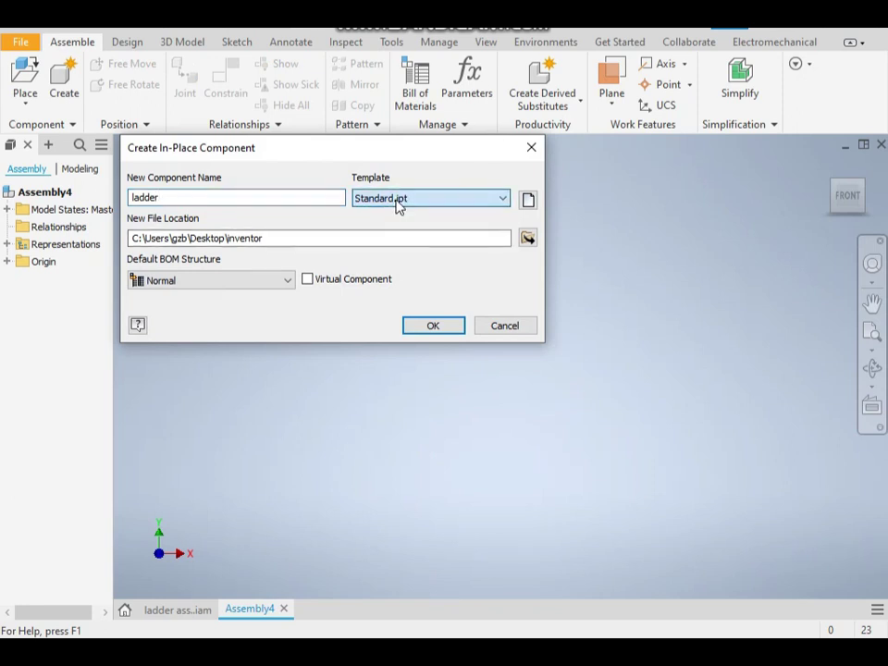
{"action": "left_click", "coordinate": [436, 328]}
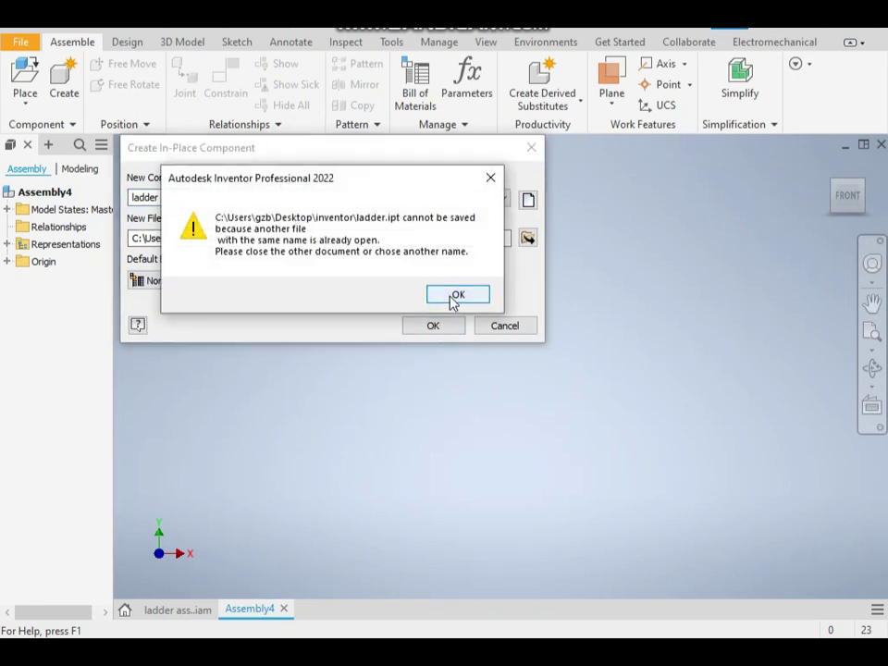
{"action": "left_click", "coordinate": [491, 178]}
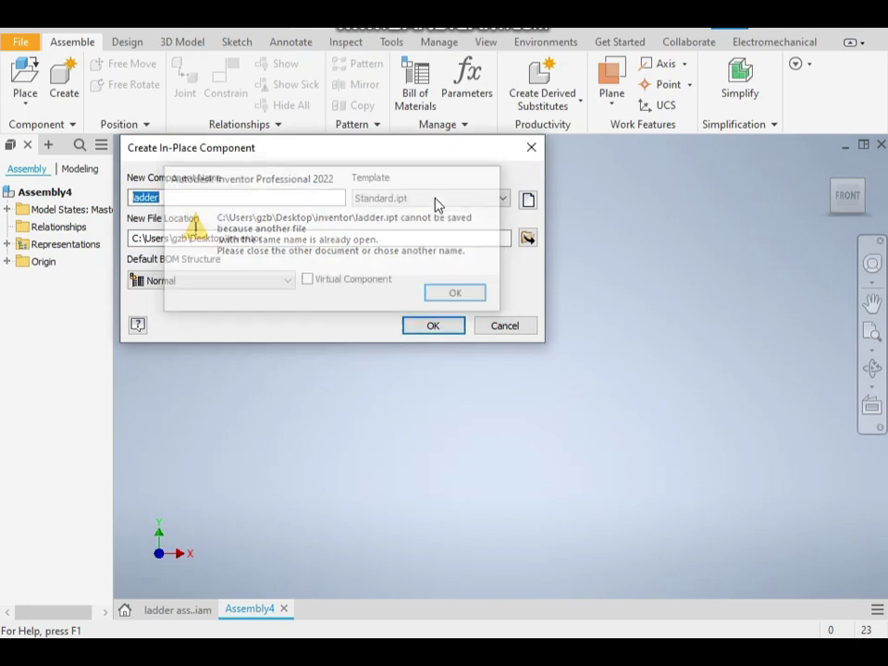
{"action": "left_click", "coordinate": [153, 190]}
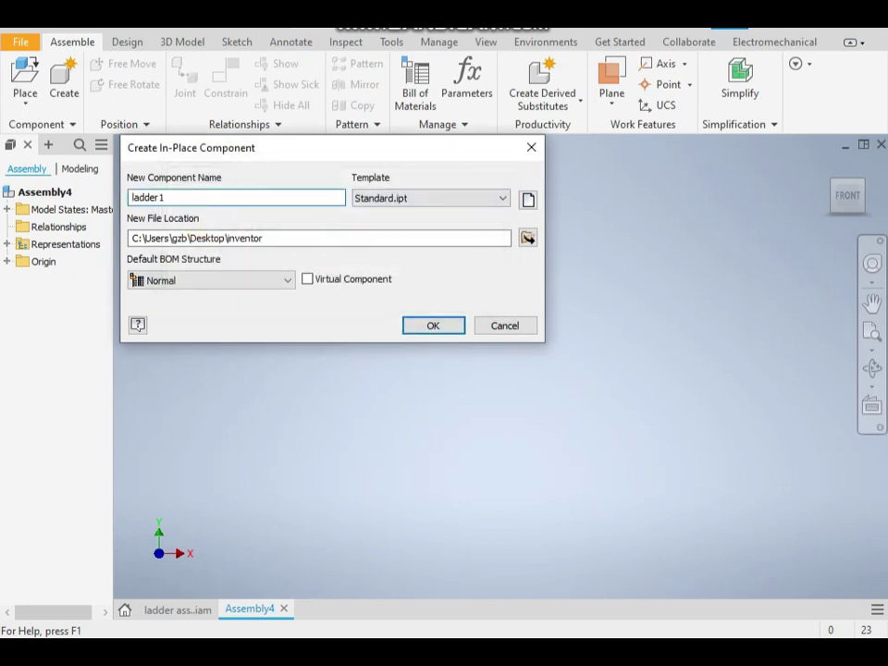
{"action": "left_click", "coordinate": [417, 328]}
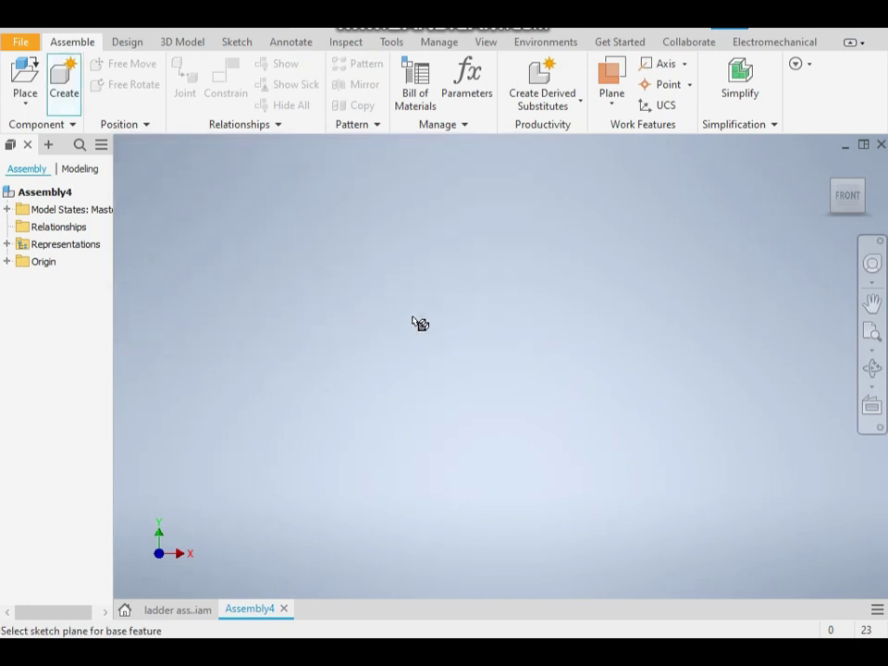
{"action": "left_click", "coordinate": [400, 285]}
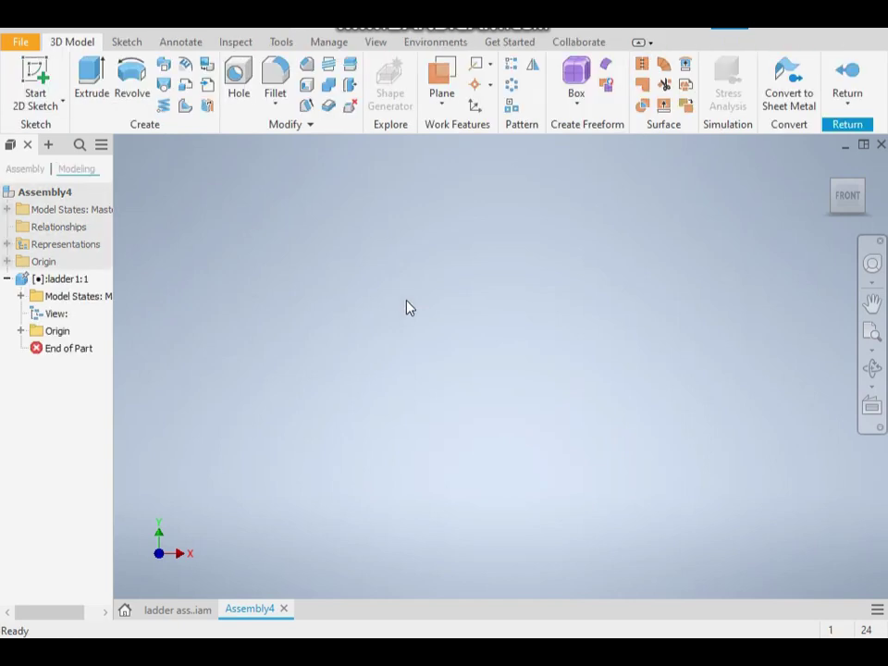
Step: Start a sketch on the XY plane and draw a vertical line about 1.8 in long, up from the X axis just left of the origin
{"action": "left_click", "coordinate": [36, 76]}
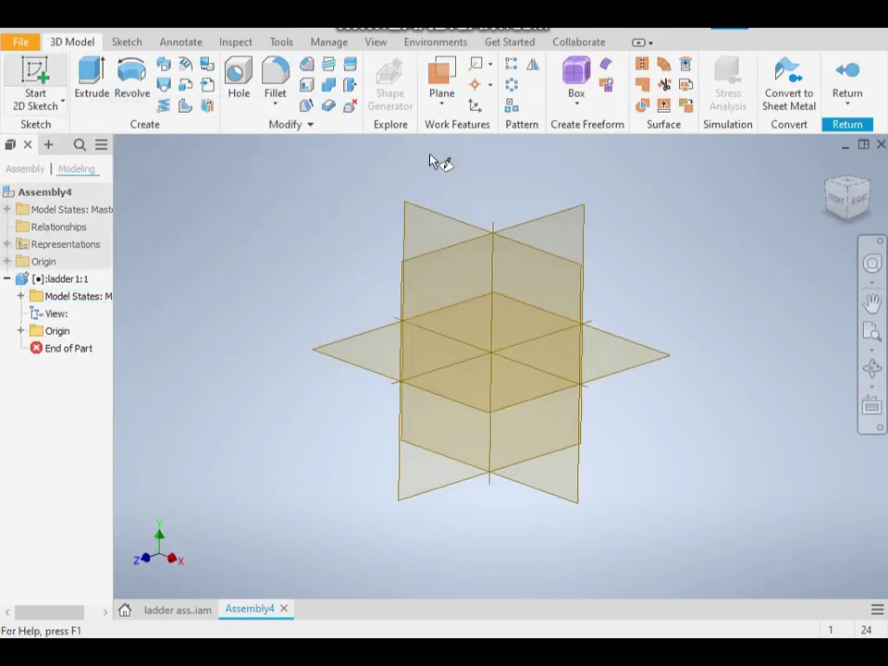
{"action": "left_click", "coordinate": [456, 238]}
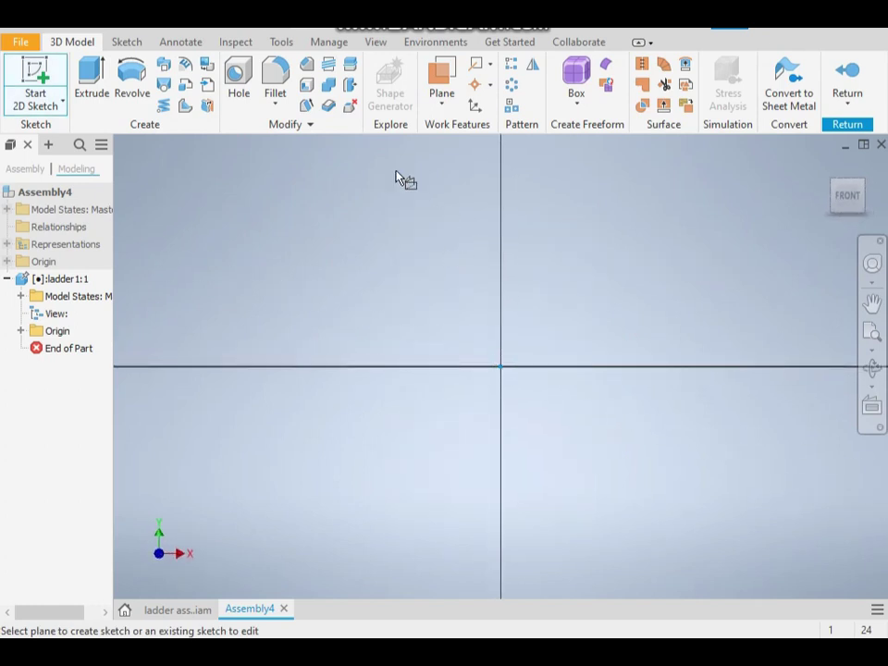
{"action": "left_click", "coordinate": [92, 81]}
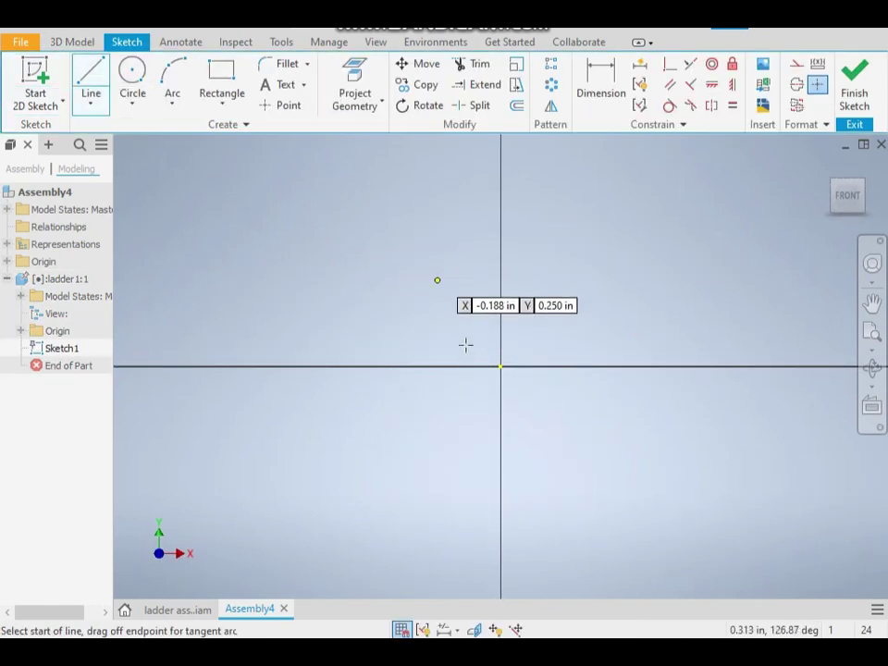
{"action": "left_click", "coordinate": [404, 367]}
{"action": "middle_click_drag", "start_coordinate": [469, 337], "coordinate": [419, 322]}
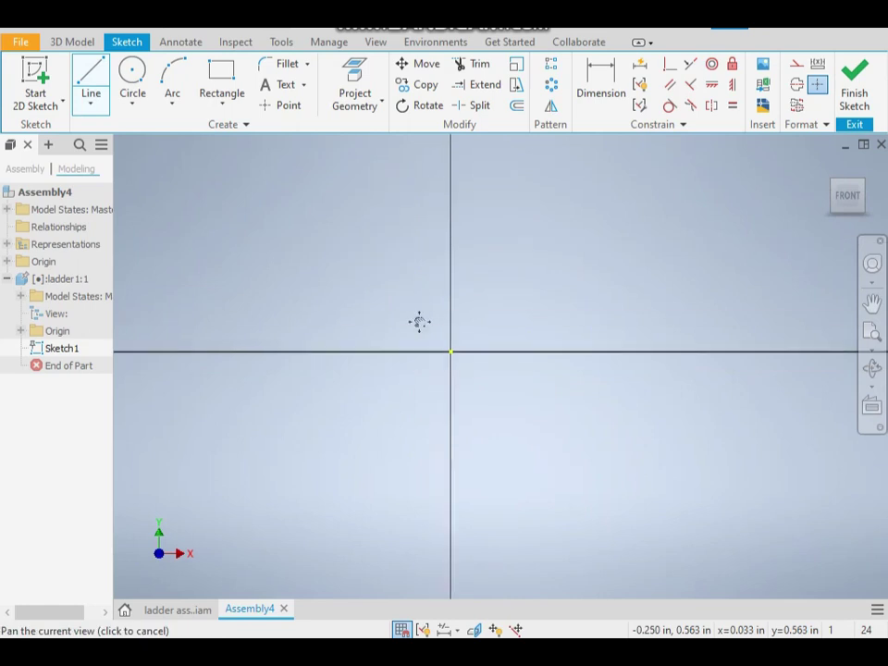
{"action": "left_click", "coordinate": [421, 158]}
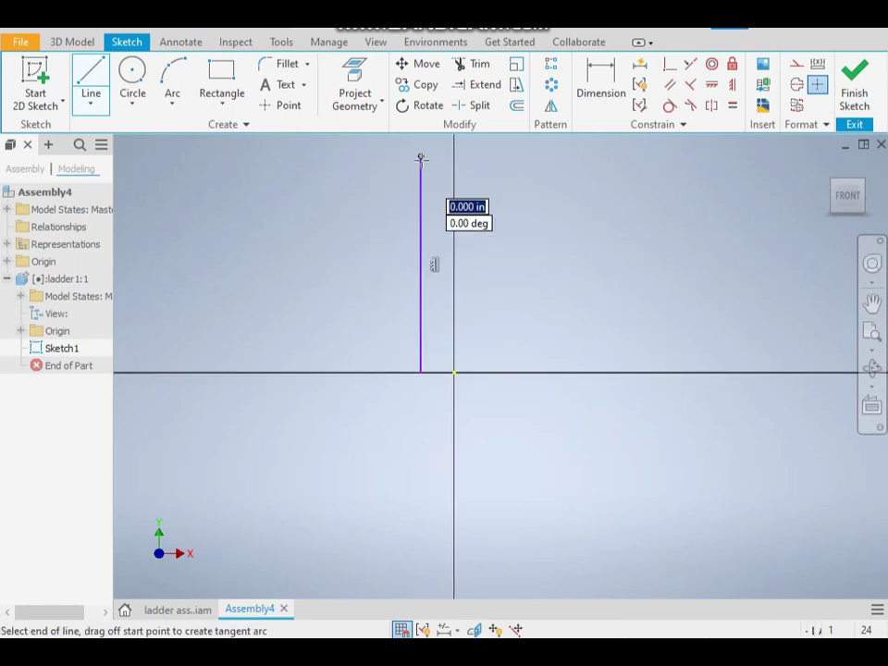
{"action": "right_click", "coordinate": [421, 158]}
{"action": "left_click", "coordinate": [477, 160]}
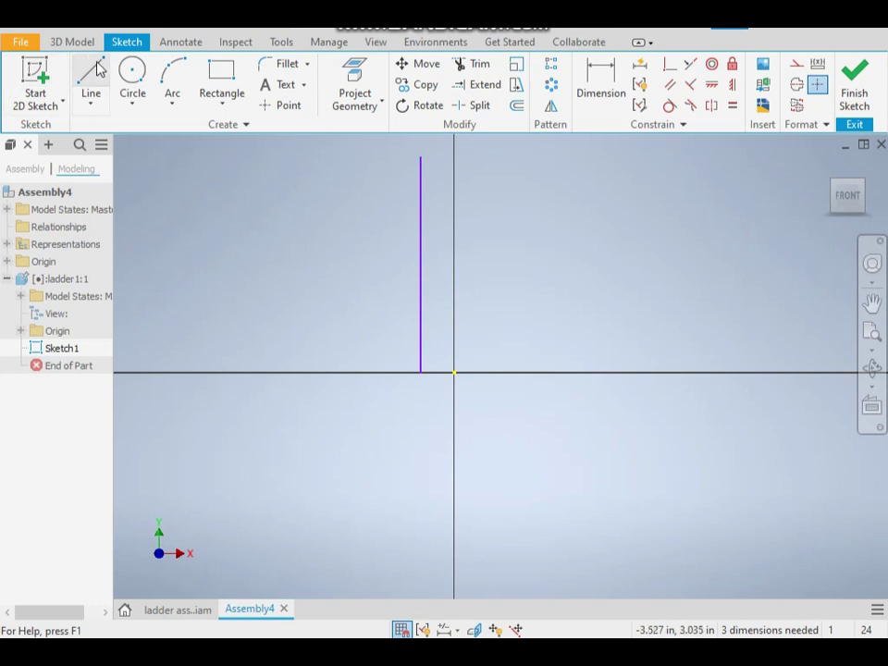
Step: Dimension the vertical line's length, placing the dimension on its left side
{"action": "left_click", "coordinate": [424, 283]}
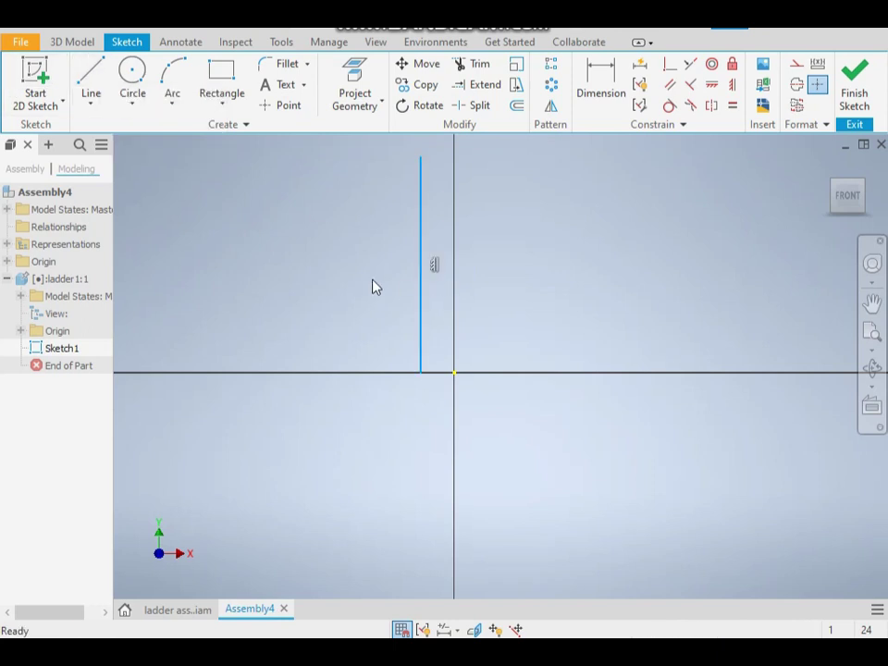
{"action": "key", "text": "d"}
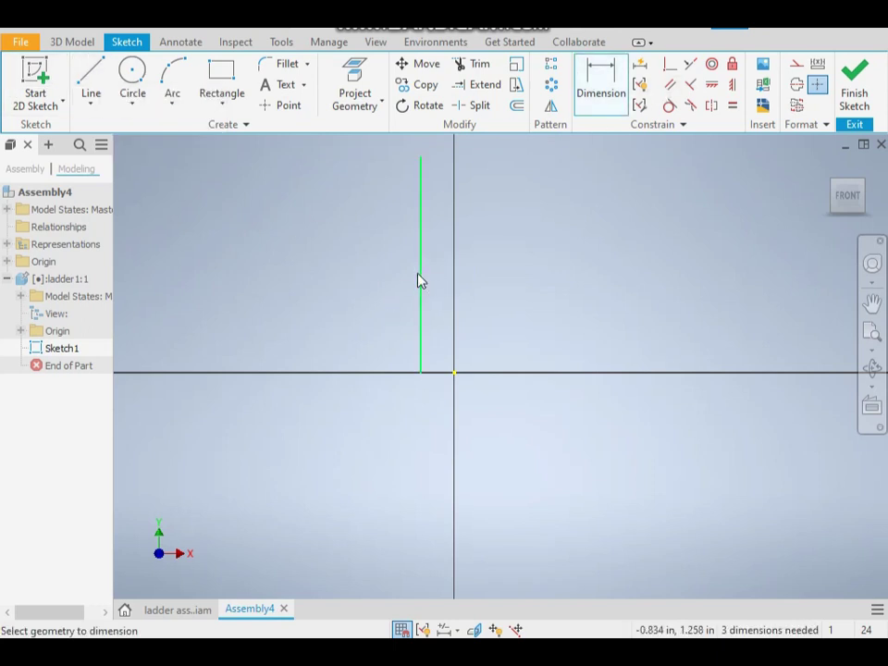
{"action": "left_click", "coordinate": [421, 280]}
{"action": "left_click", "coordinate": [366, 278]}
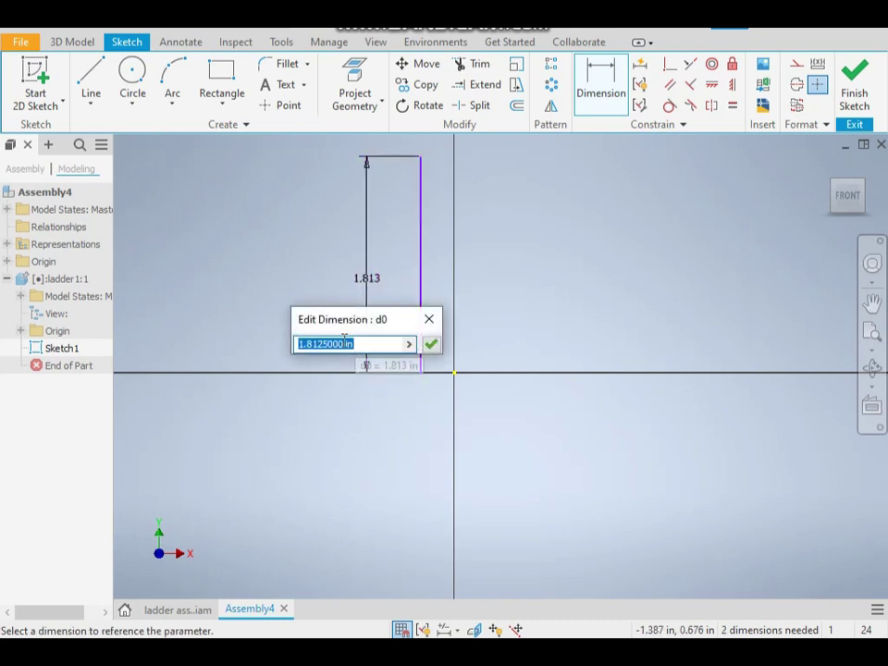
{"action": "left_click", "coordinate": [430, 344]}
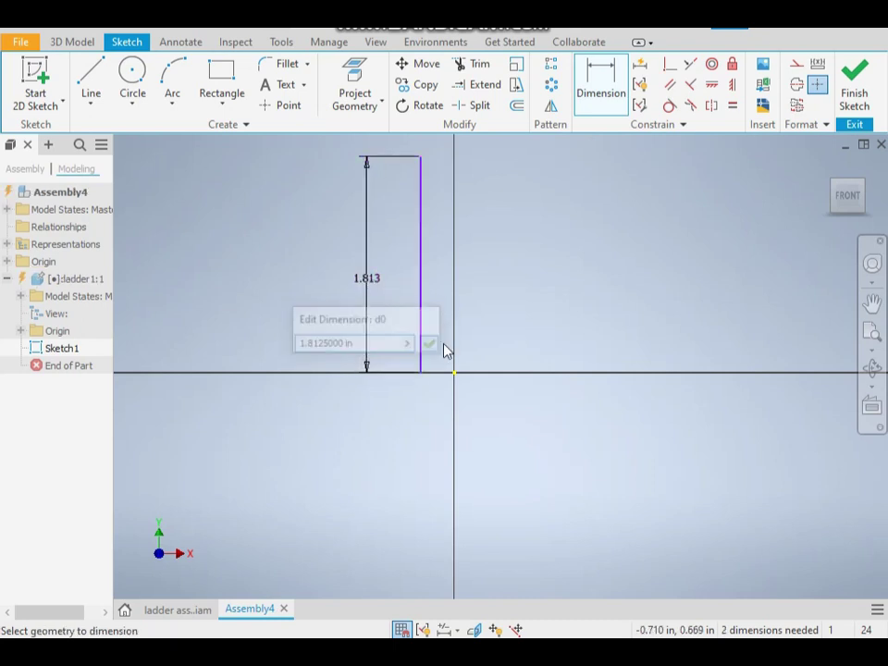
Step: Change the part document's length unit to millimeter
{"action": "left_click", "coordinate": [282, 43]}
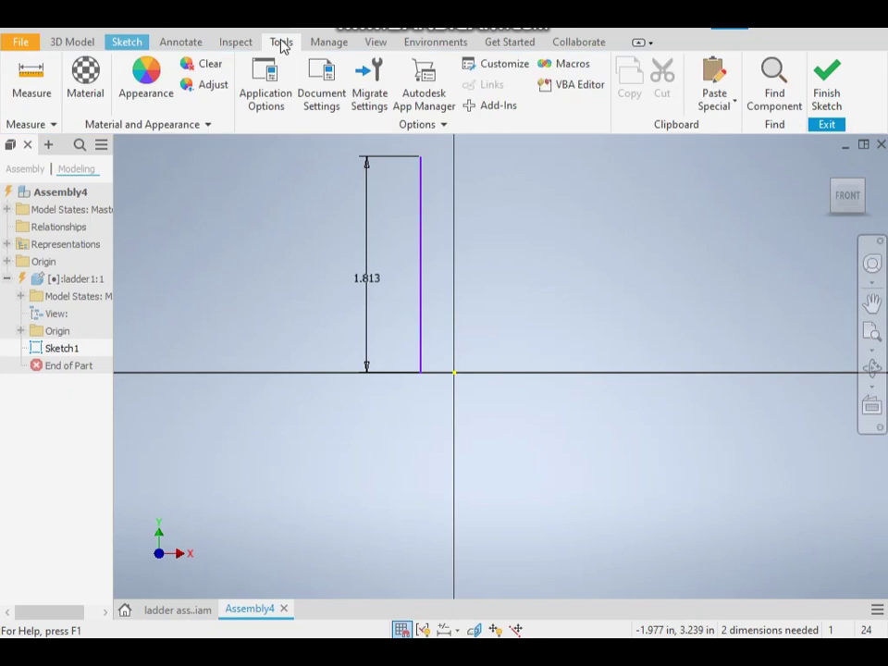
{"action": "left_click", "coordinate": [323, 81]}
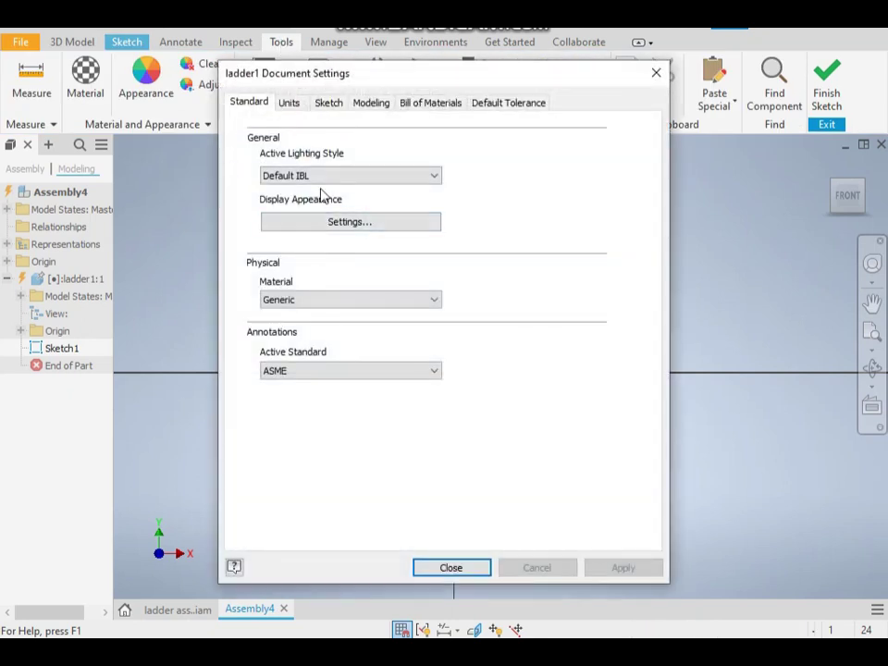
{"action": "left_click", "coordinate": [289, 102]}
{"action": "left_click", "coordinate": [296, 167]}
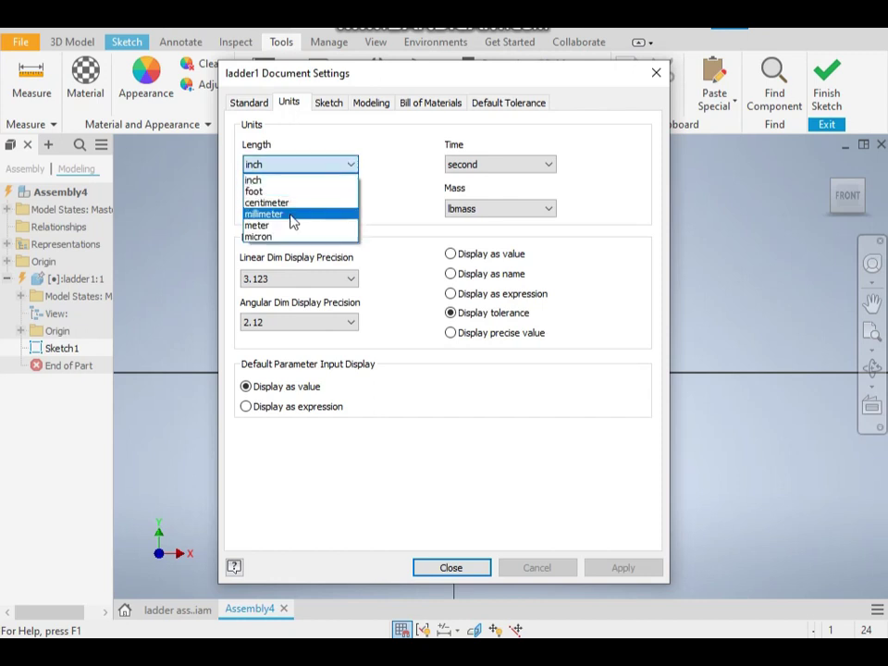
{"action": "left_click", "coordinate": [292, 215]}
{"action": "left_click", "coordinate": [483, 566]}
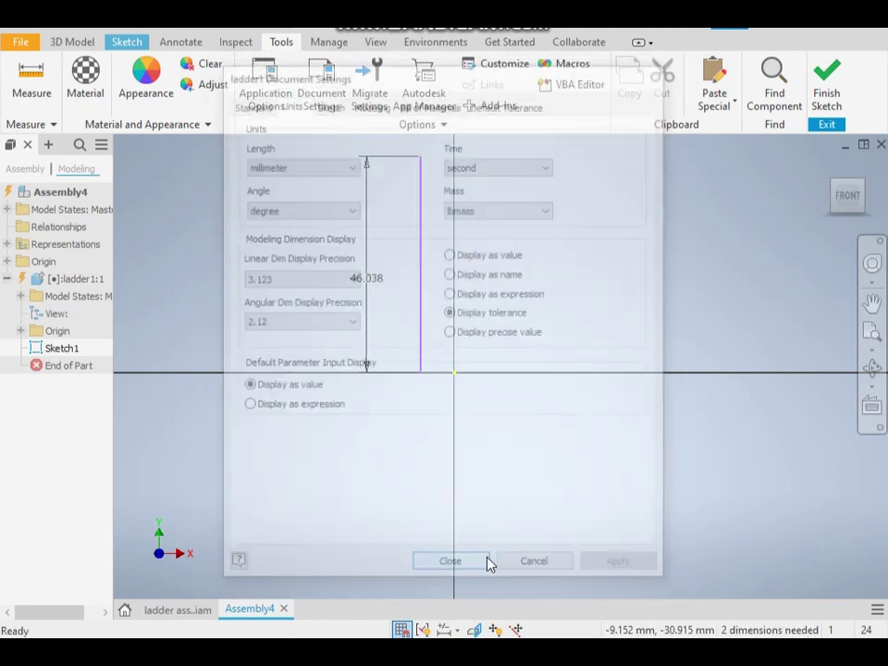
Step: Set the vertical line's length to 3000 mm
{"action": "double_click", "coordinate": [373, 280]}
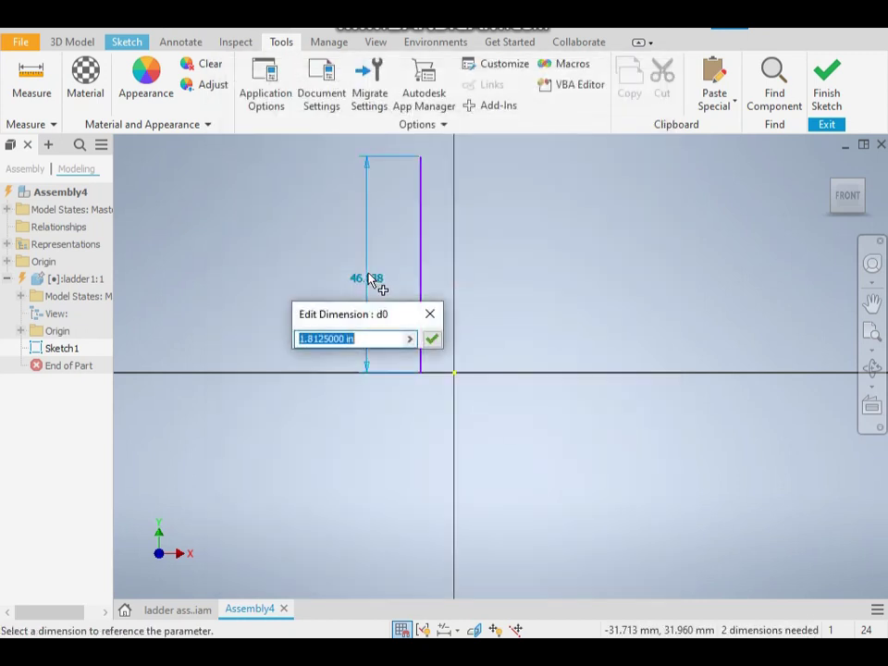
{"action": "type", "text": "3000"}
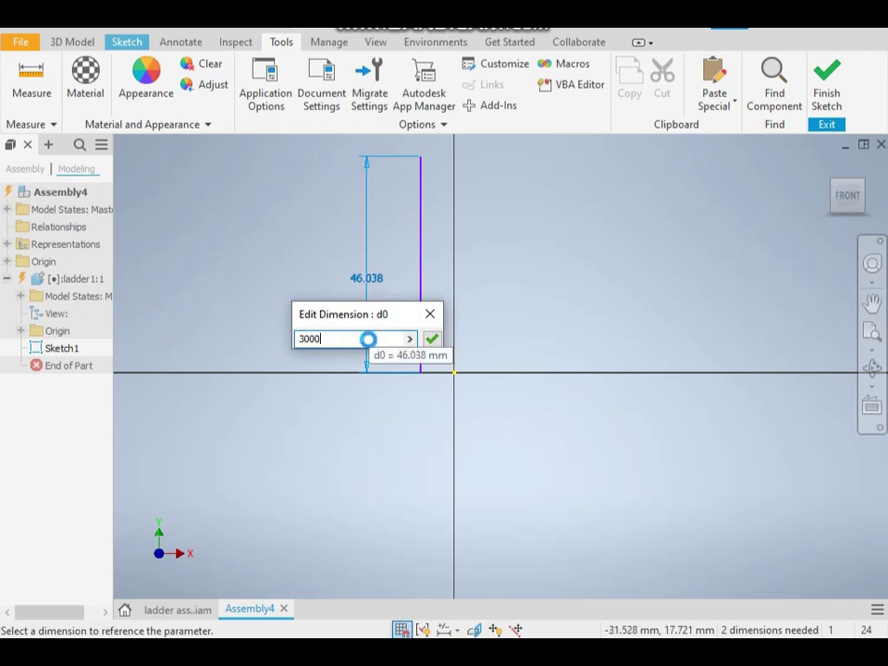
{"action": "key", "text": "Return"}
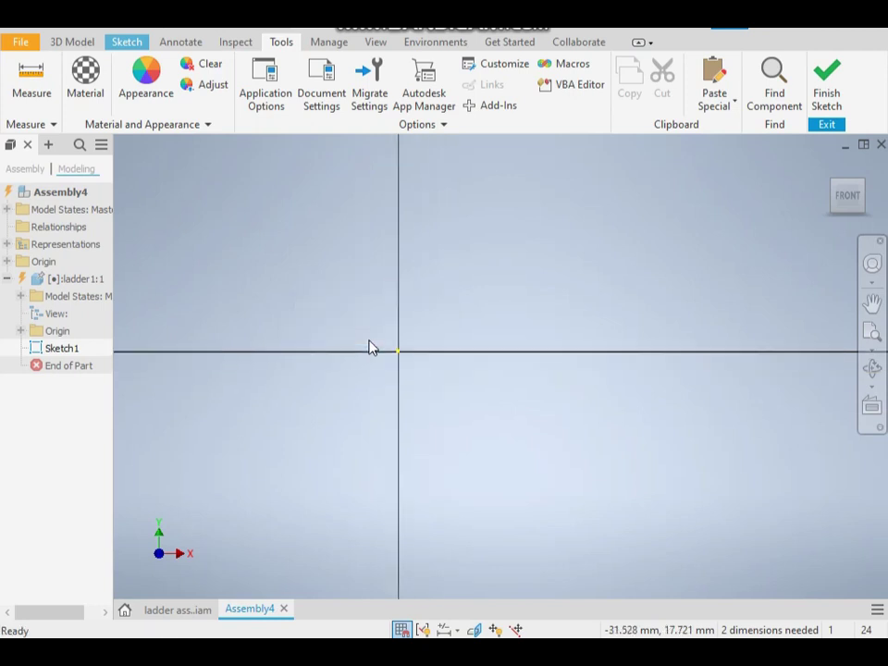
{"action": "scroll", "coordinate": [367, 298], "scroll_direction": "down", "scroll_amount": 3}
{"action": "middle_click_drag", "start_coordinate": [441, 255], "coordinate": [460, 265]}
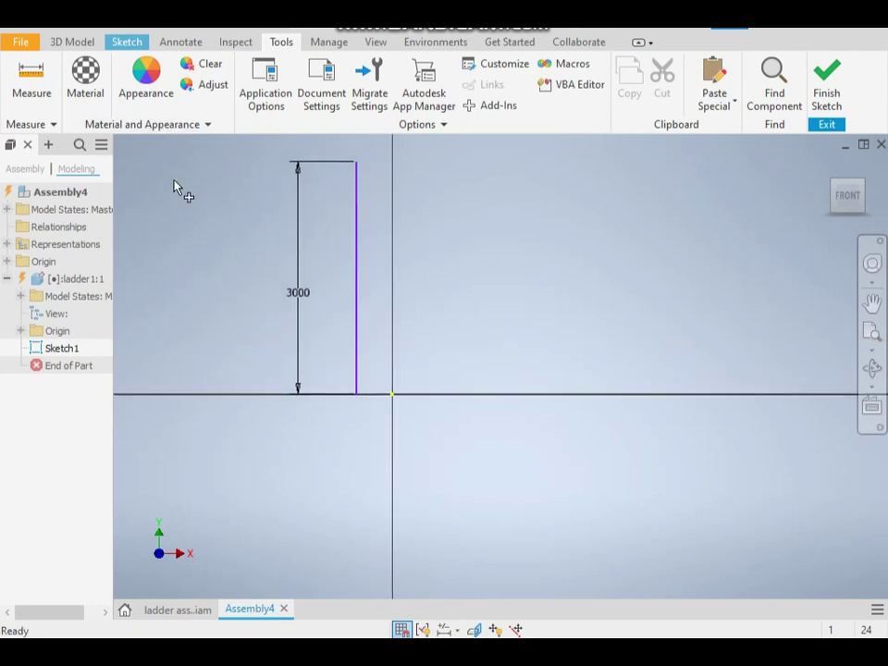
Step: Dimension the horizontal distance from the vertical line to the origin and set it to 200 mm
{"action": "key", "text": "d"}
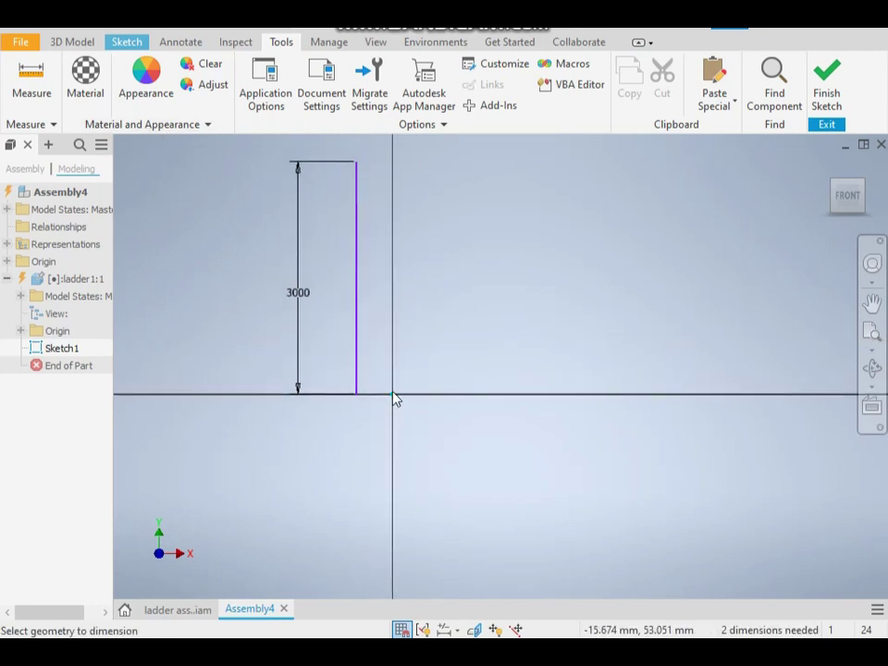
{"action": "left_click", "coordinate": [127, 41]}
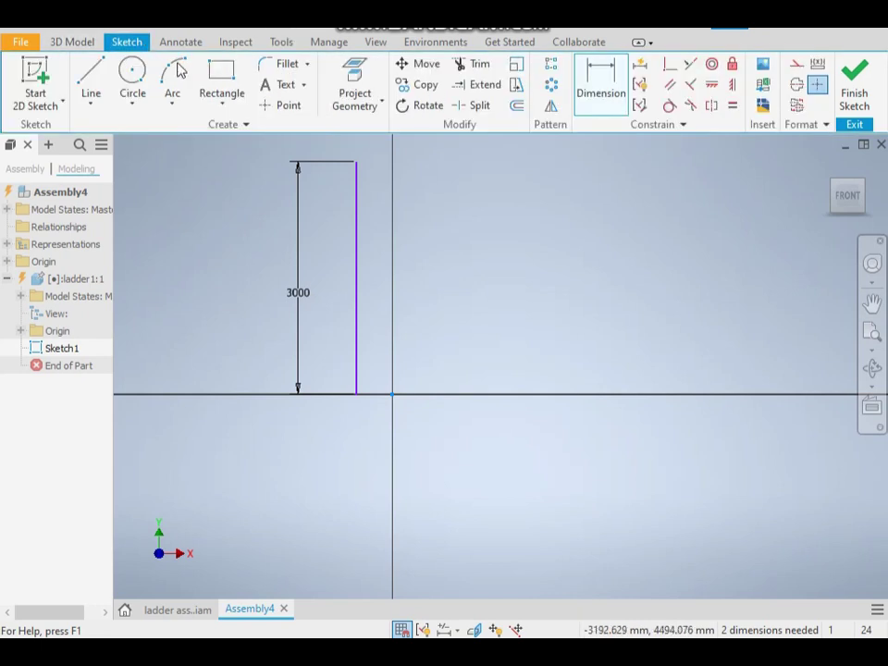
{"action": "left_click", "coordinate": [359, 316]}
{"action": "left_click", "coordinate": [392, 394]}
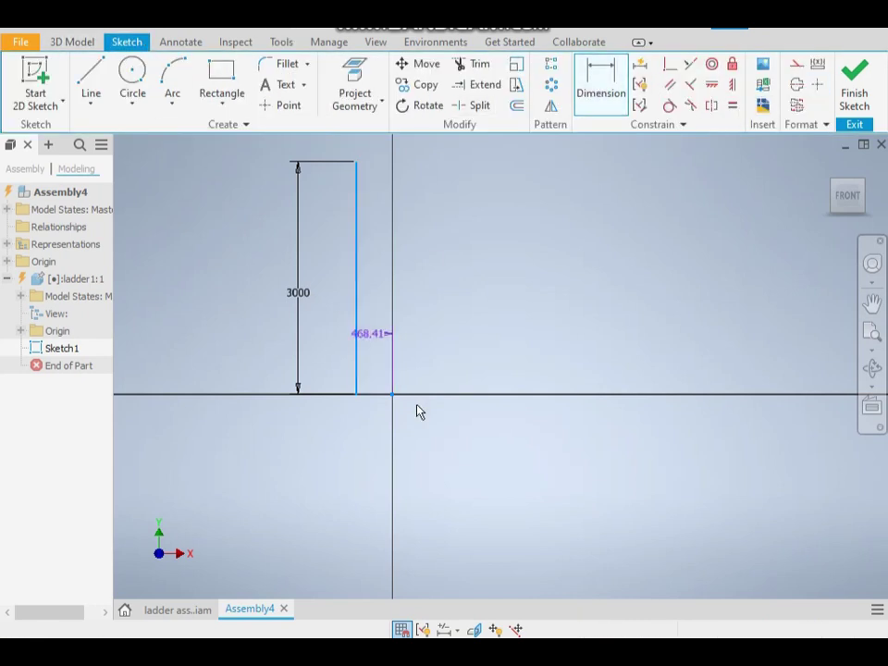
{"action": "left_click", "coordinate": [393, 395]}
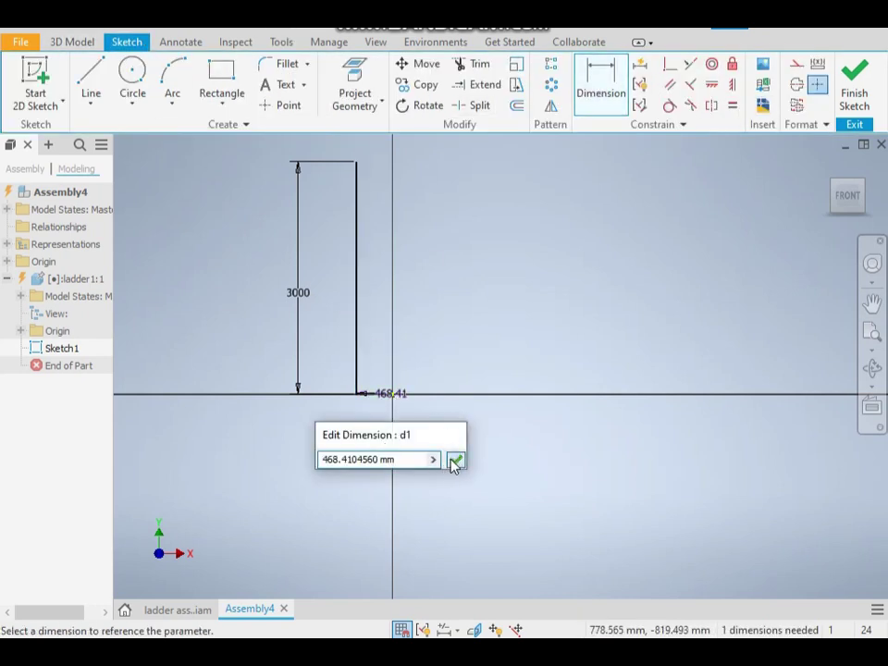
{"action": "left_click", "coordinate": [457, 461]}
{"action": "left_click", "coordinate": [389, 394]}
{"action": "double_click", "coordinate": [363, 458]}
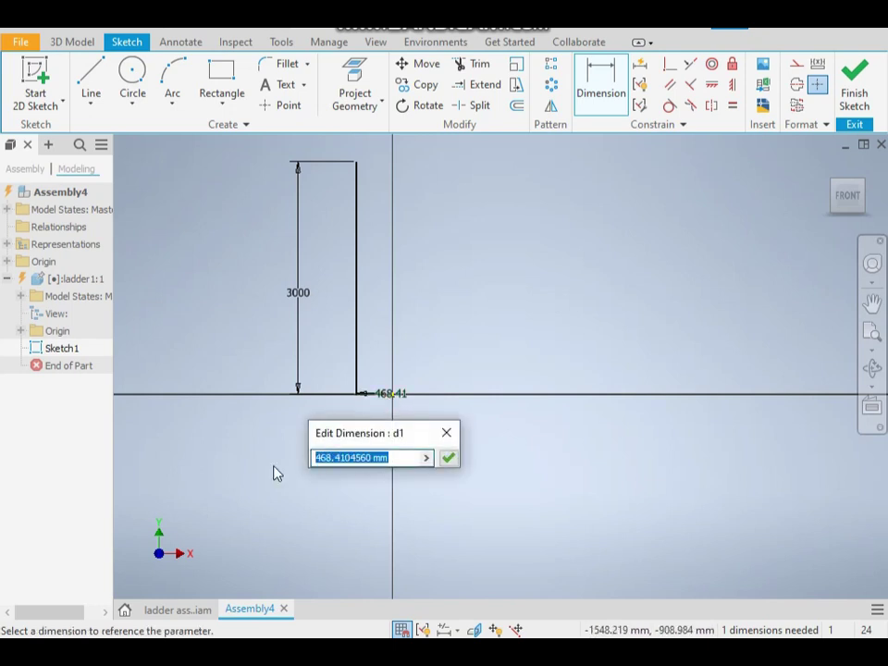
{"action": "type", "text": "200"}
{"action": "key", "text": "Return"}
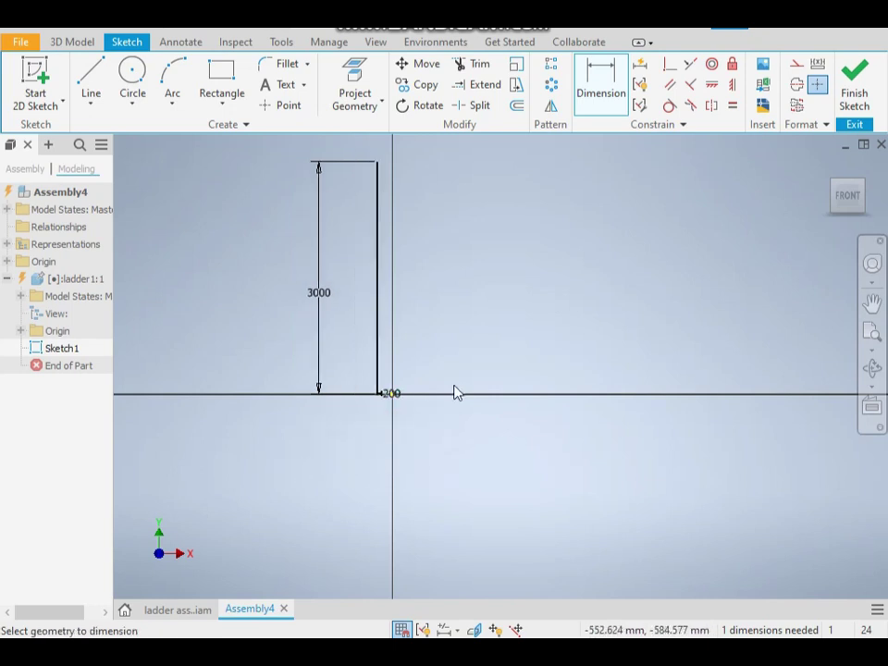
Step: Draw a 400 mm horizontal rung line to the right from a point near the lower end of the vertical line
{"action": "scroll", "coordinate": [397, 402], "scroll_direction": "down", "scroll_amount": 2}
{"action": "scroll", "coordinate": [416, 372], "scroll_direction": "up", "scroll_amount": 2}
{"action": "middle_click_drag", "start_coordinate": [416, 377], "coordinate": [398, 476]}
{"action": "scroll", "coordinate": [398, 475], "scroll_direction": "up", "scroll_amount": 1}
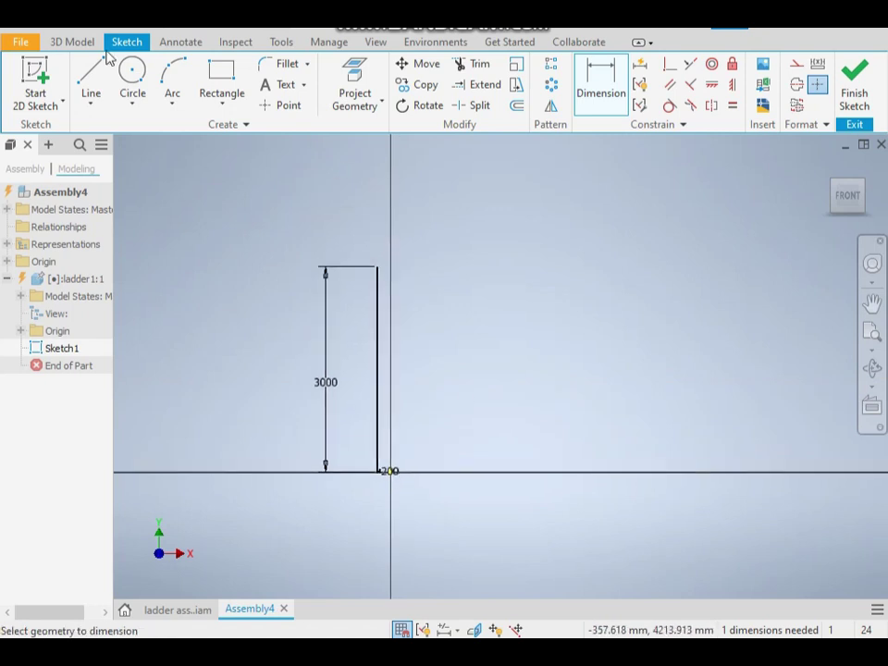
{"action": "left_click", "coordinate": [92, 76]}
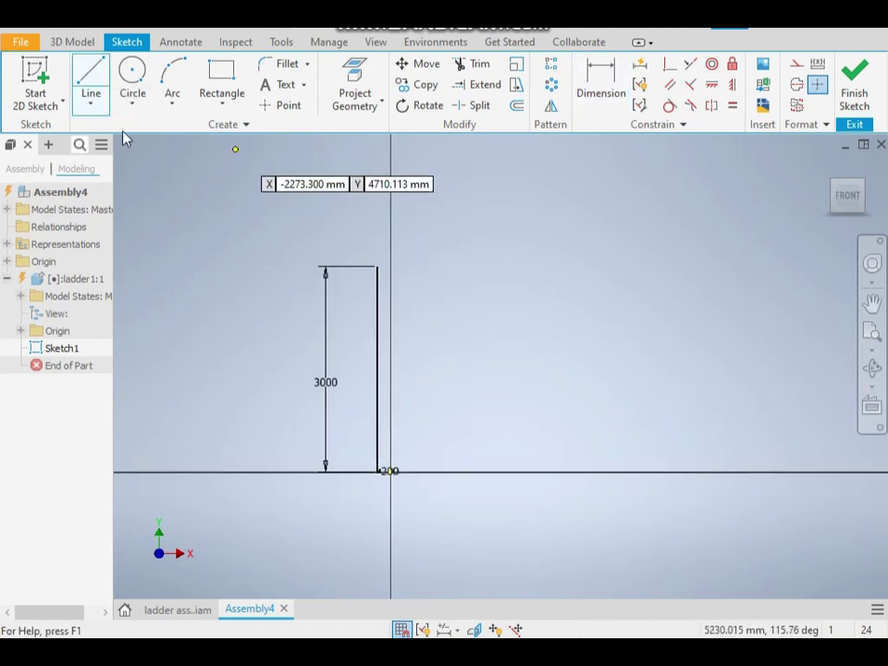
{"action": "scroll", "coordinate": [390, 476], "scroll_direction": "down", "scroll_amount": 3}
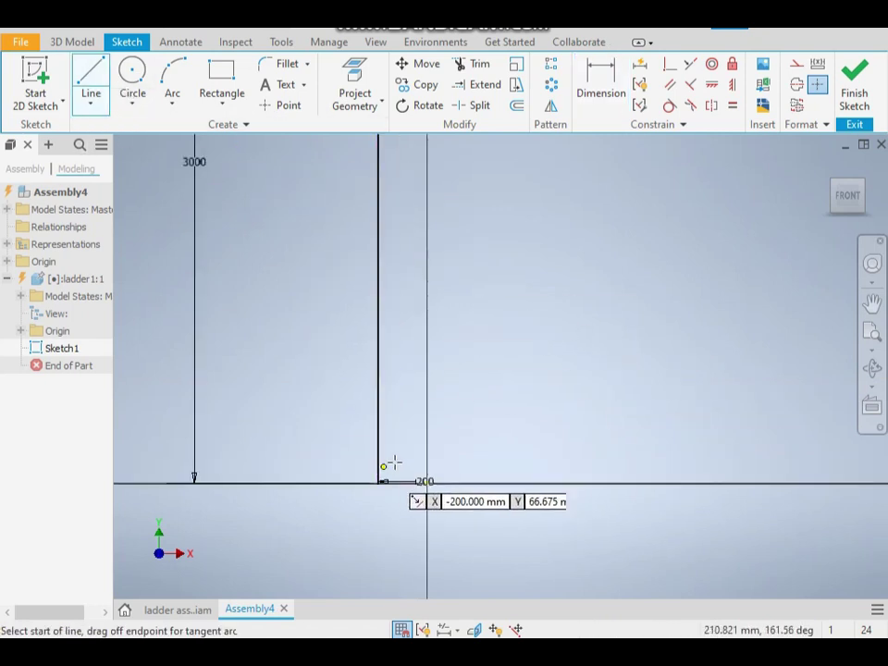
{"action": "left_click", "coordinate": [378, 395]}
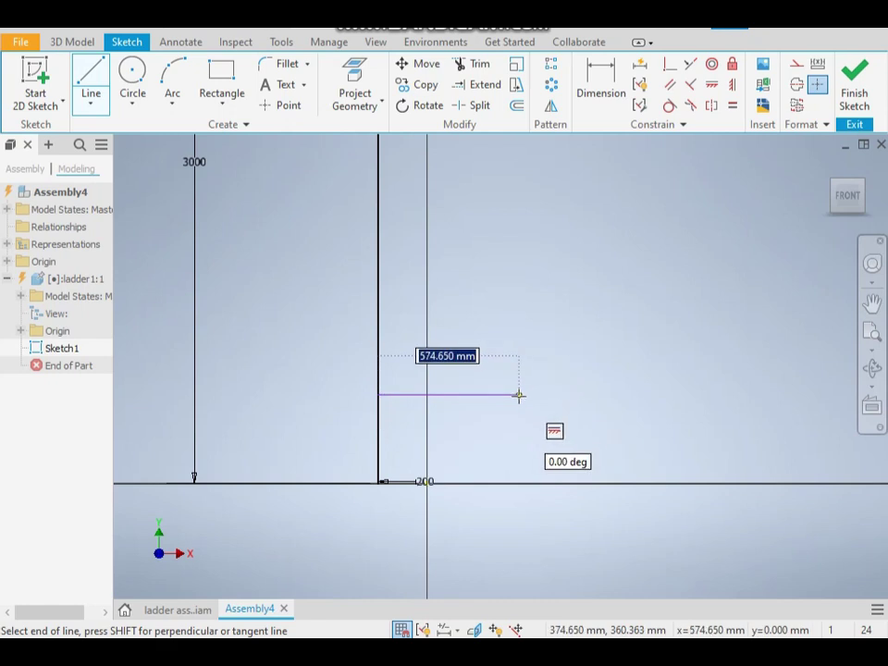
{"action": "type", "text": "400"}
{"action": "key", "text": "Return"}
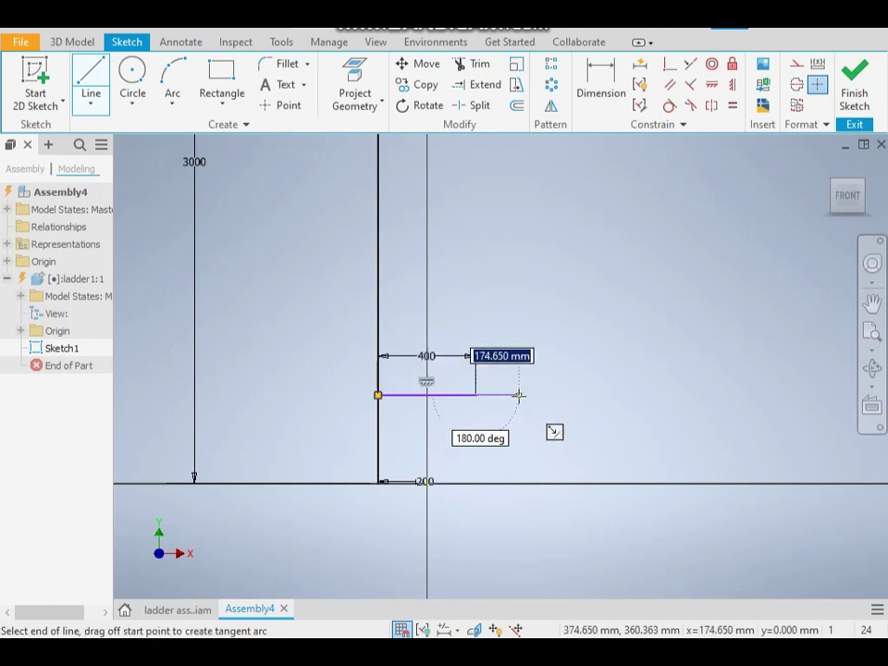
{"action": "right_click", "coordinate": [519, 396]}
{"action": "left_click", "coordinate": [571, 398]}
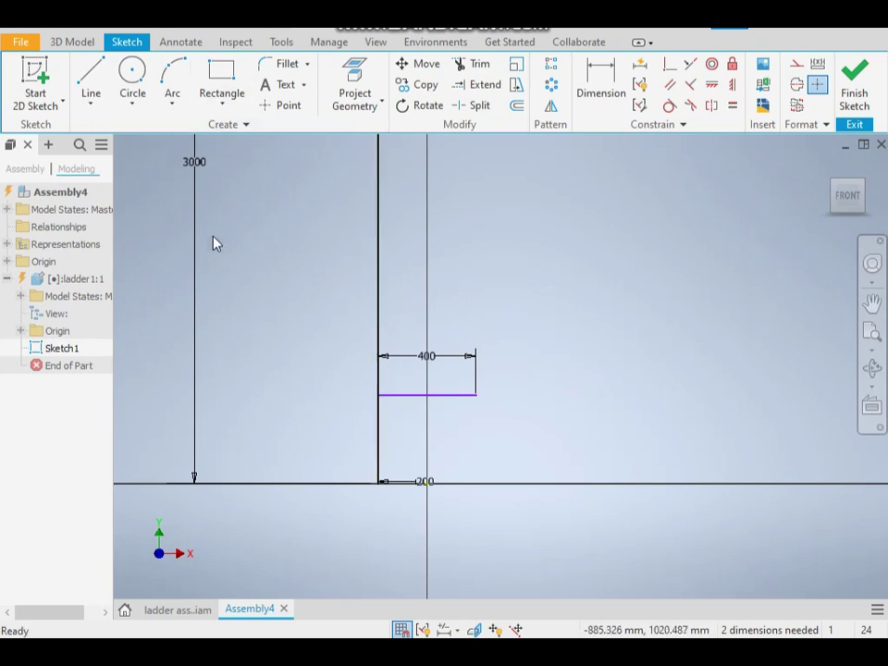
Step: Dimension the rung line's height above the vertical line's lower end and set it to 200 mm
{"action": "left_click", "coordinate": [601, 92]}
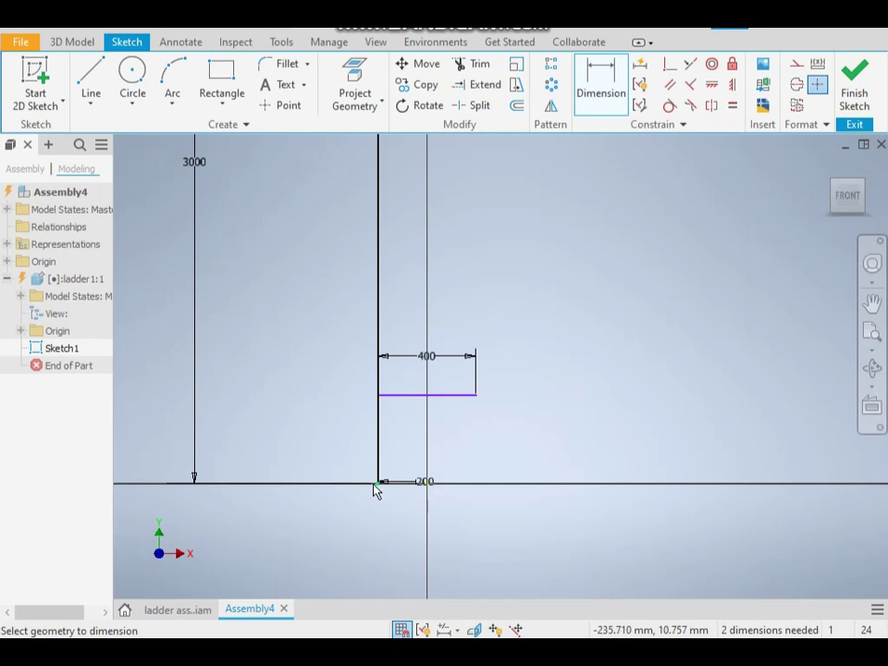
{"action": "left_click", "coordinate": [428, 398]}
{"action": "left_click", "coordinate": [389, 482]}
{"action": "left_click", "coordinate": [343, 435]}
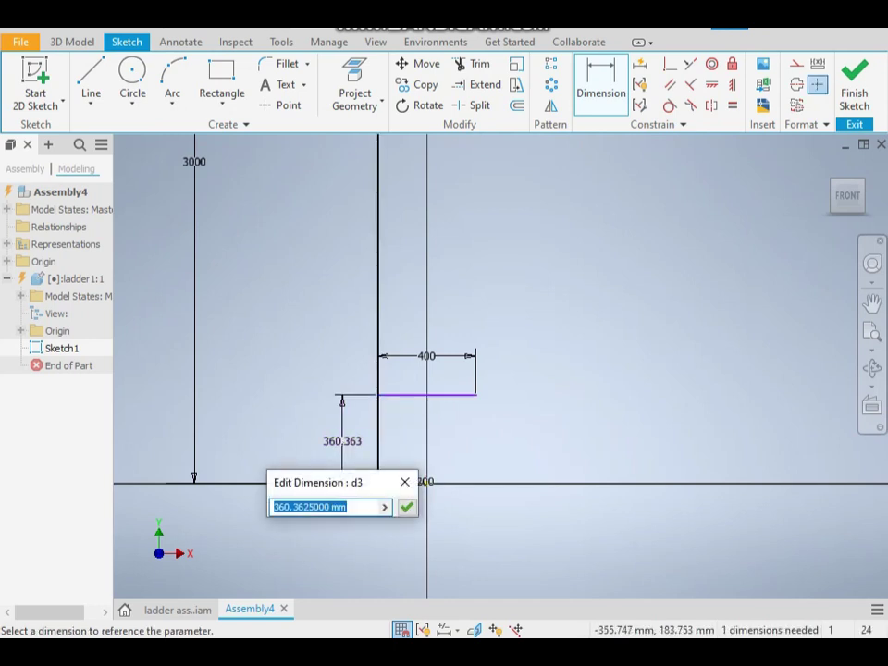
{"action": "type", "text": "200"}
{"action": "key", "text": "Return"}
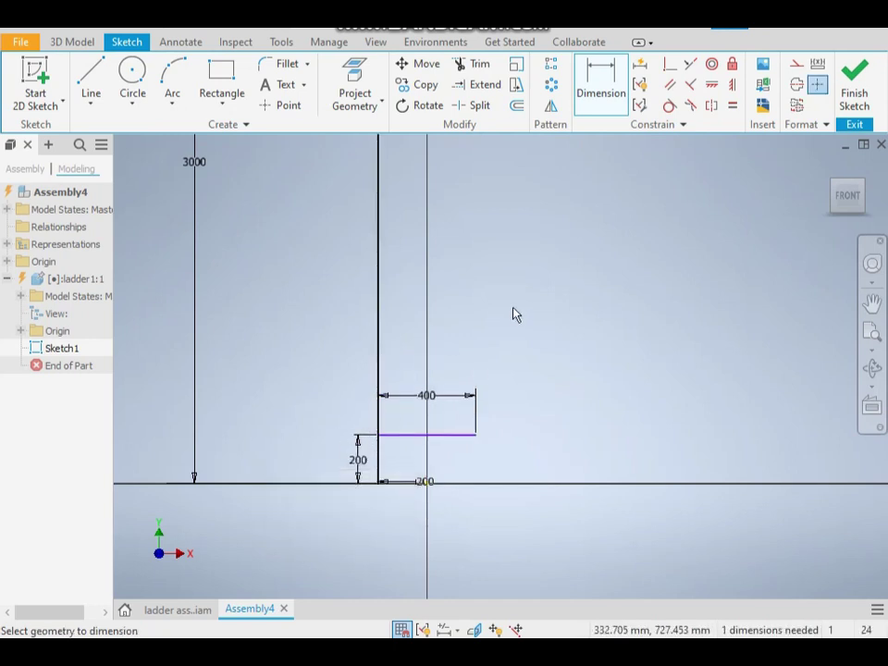
{"action": "right_click", "coordinate": [512, 313]}
{"action": "left_click", "coordinate": [572, 307]}
{"action": "scroll", "coordinate": [452, 475], "scroll_direction": "down", "scroll_amount": 3}
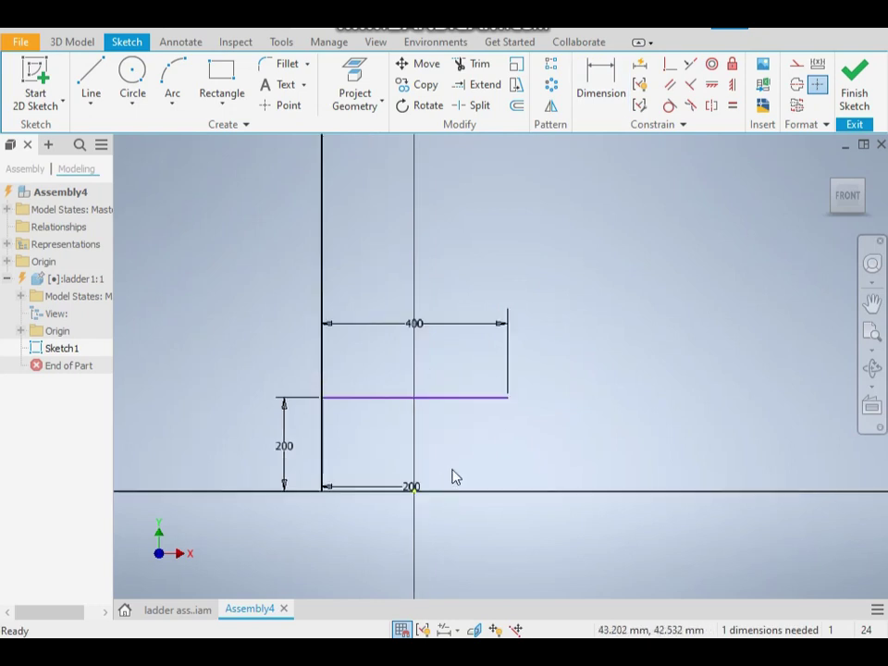
{"action": "left_click", "coordinate": [599, 85]}
{"action": "left_click", "coordinate": [510, 400]}
{"action": "left_click", "coordinate": [482, 370]}
{"action": "left_click", "coordinate": [328, 172]}
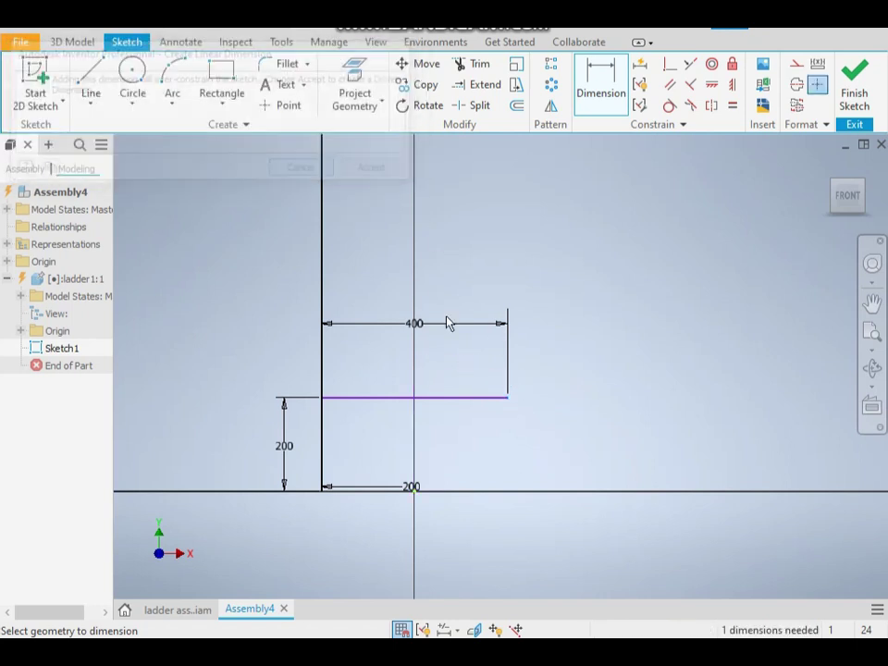
{"action": "right_click", "coordinate": [484, 354]}
{"action": "left_click", "coordinate": [541, 353]}
Step: Test which way the rail line still moves, and align its lower endpoint with the origin using a Horizontal constraint
{"action": "mouse_move", "coordinate": [457, 410]}
{"action": "left_mouse_down"}
{"action": "mouse_move", "coordinate": [452, 460]}
{"action": "mouse_move", "coordinate": [453, 403]}
{"action": "mouse_move", "coordinate": [477, 441]}
{"action": "left_mouse_up"}
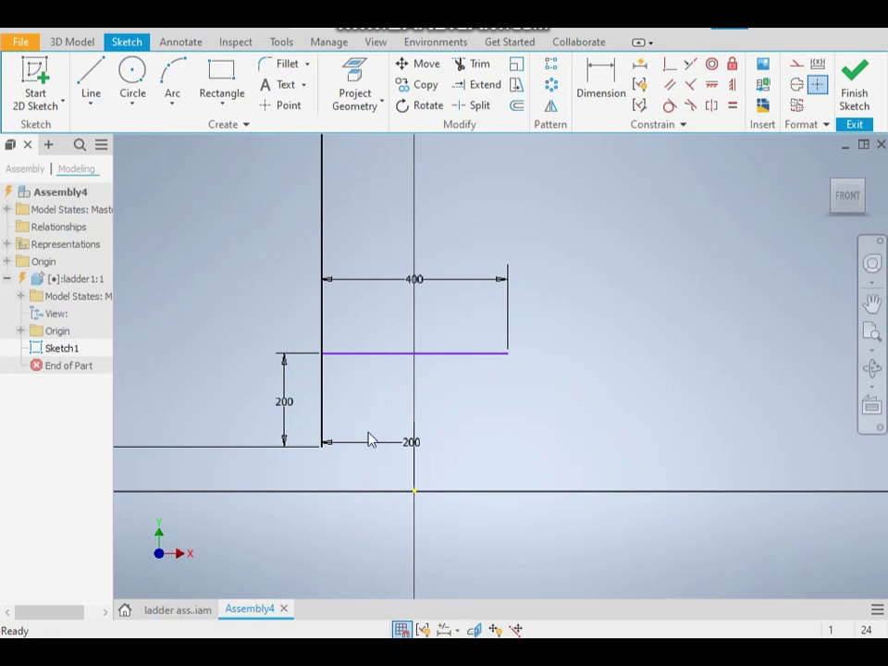
{"action": "left_click_drag", "start_coordinate": [323, 447], "coordinate": [333, 404]}
{"action": "left_click", "coordinate": [711, 84]}
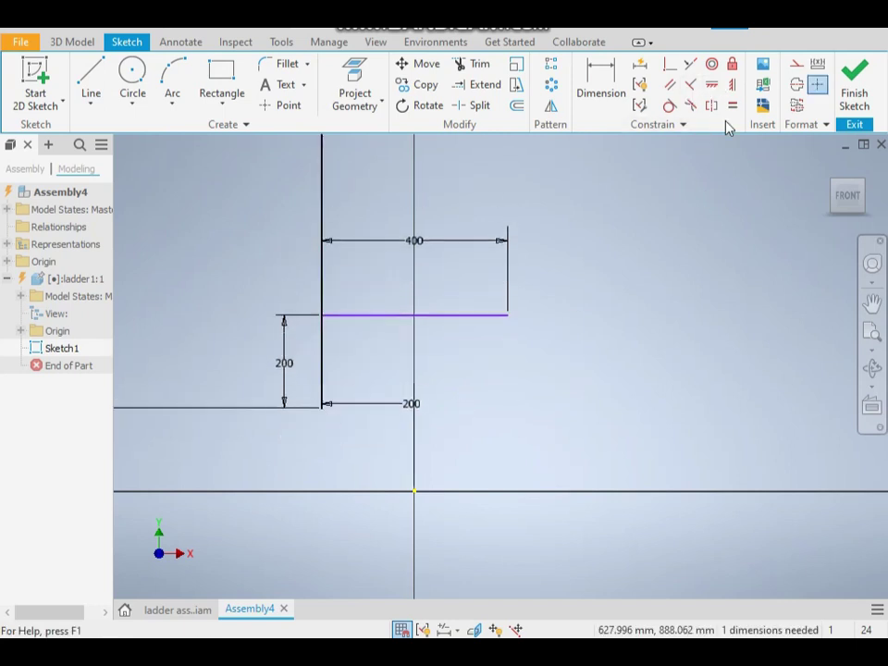
{"action": "left_click", "coordinate": [324, 407]}
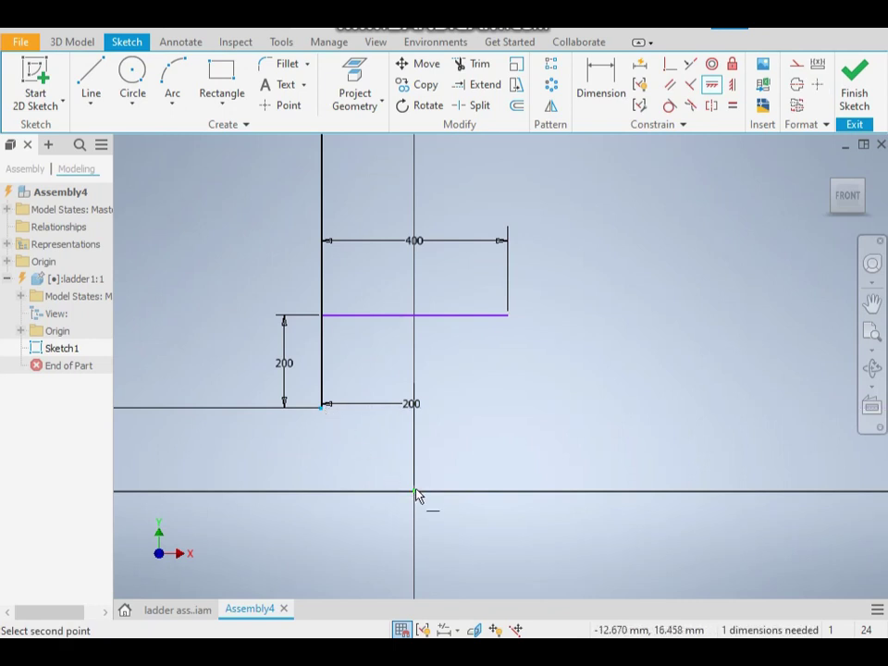
{"action": "left_click", "coordinate": [414, 492]}
{"action": "right_click", "coordinate": [599, 272]}
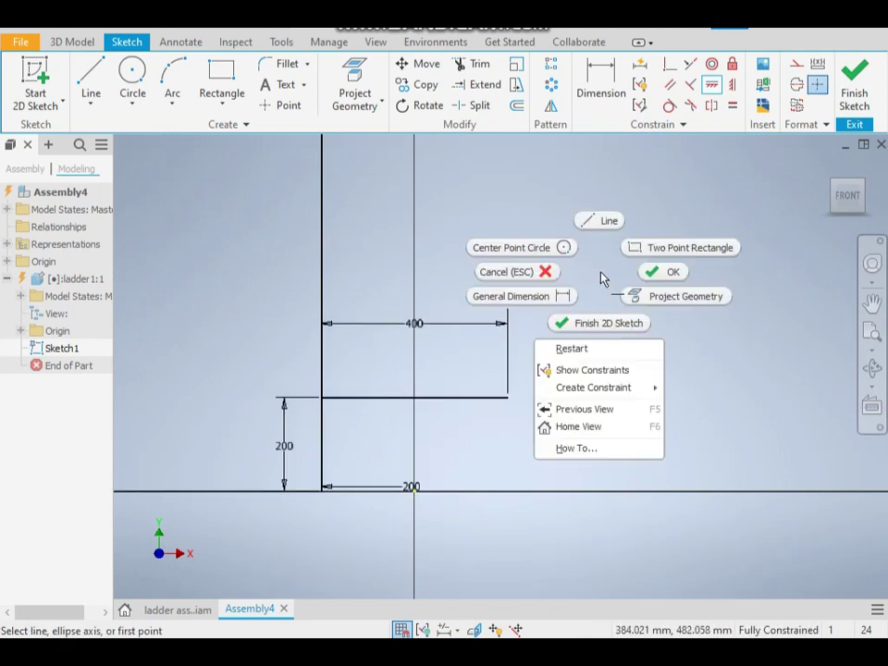
{"action": "left_click", "coordinate": [655, 282]}
{"action": "right_click", "coordinate": [655, 282]}
{"action": "left_click", "coordinate": [705, 282]}
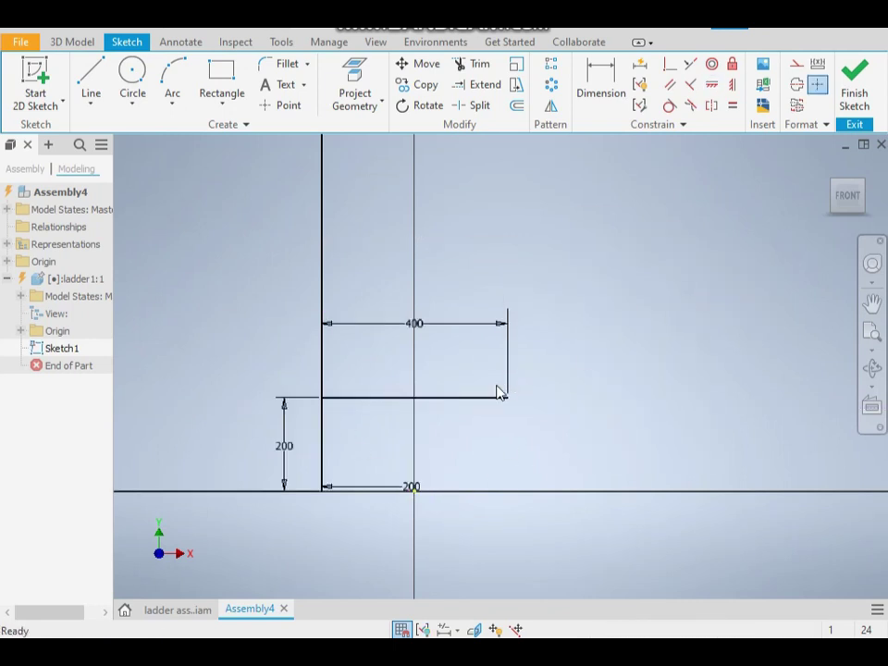
Step: Draw a second vertical rail line 3000 mm long, starting at base level directly below the rung's right end
{"action": "scroll", "coordinate": [500, 389], "scroll_direction": "up", "scroll_amount": 3}
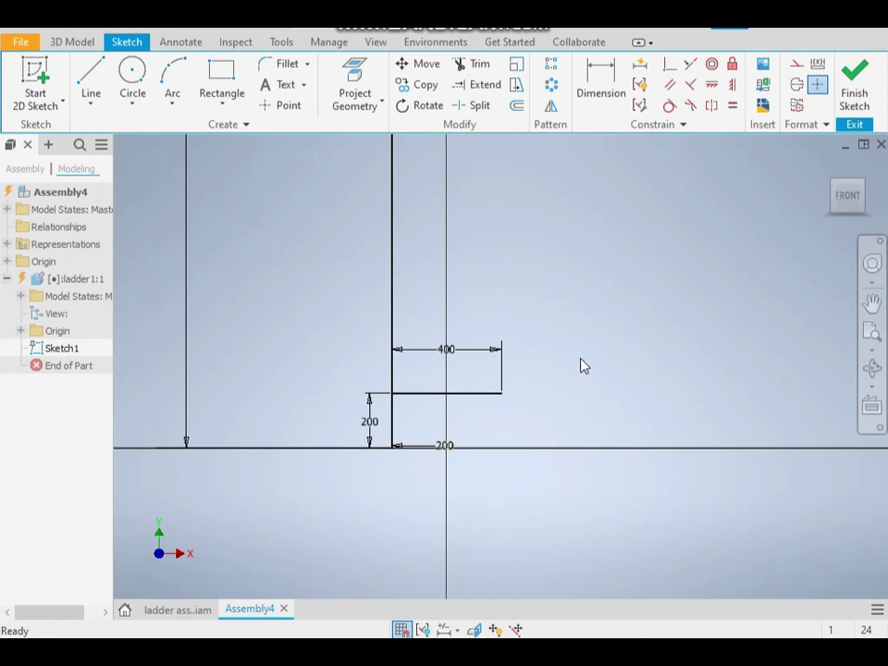
{"action": "scroll", "coordinate": [453, 333], "scroll_direction": "up", "scroll_amount": 5}
{"action": "middle_click_drag", "start_coordinate": [453, 333], "coordinate": [364, 388]}
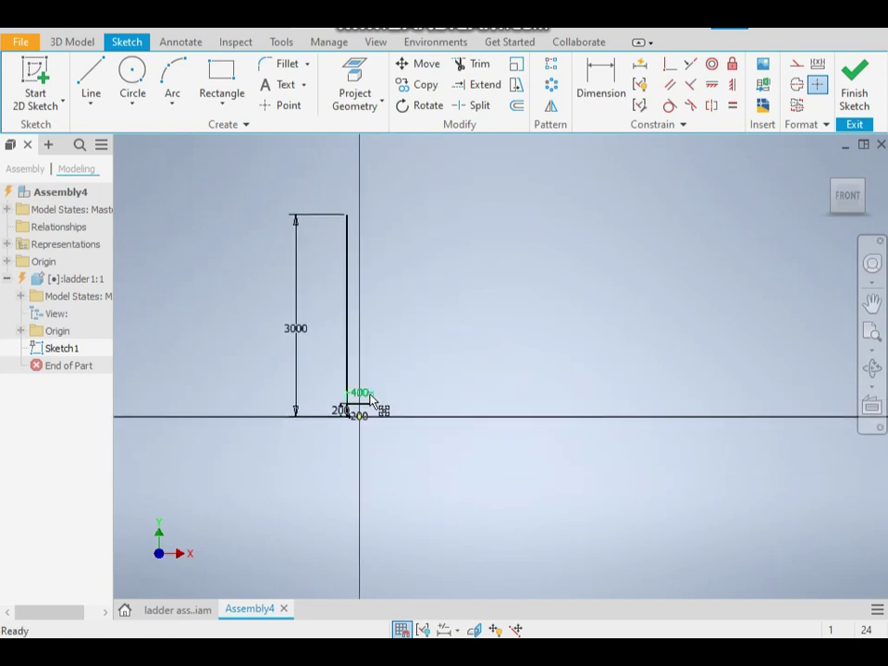
{"action": "left_click", "coordinate": [89, 77]}
{"action": "scroll", "coordinate": [379, 414], "scroll_direction": "down", "scroll_amount": 3}
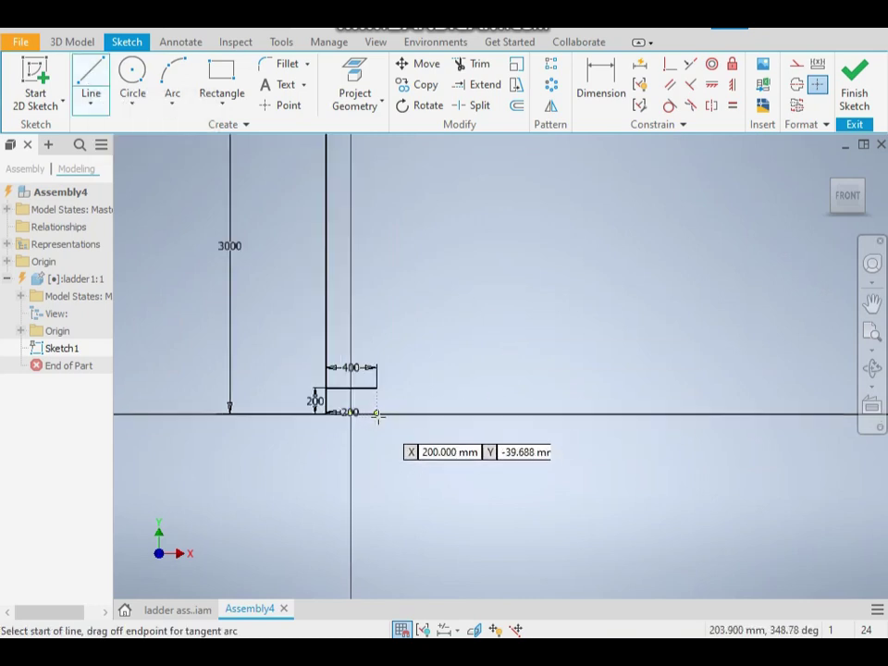
{"action": "left_click", "coordinate": [376, 413]}
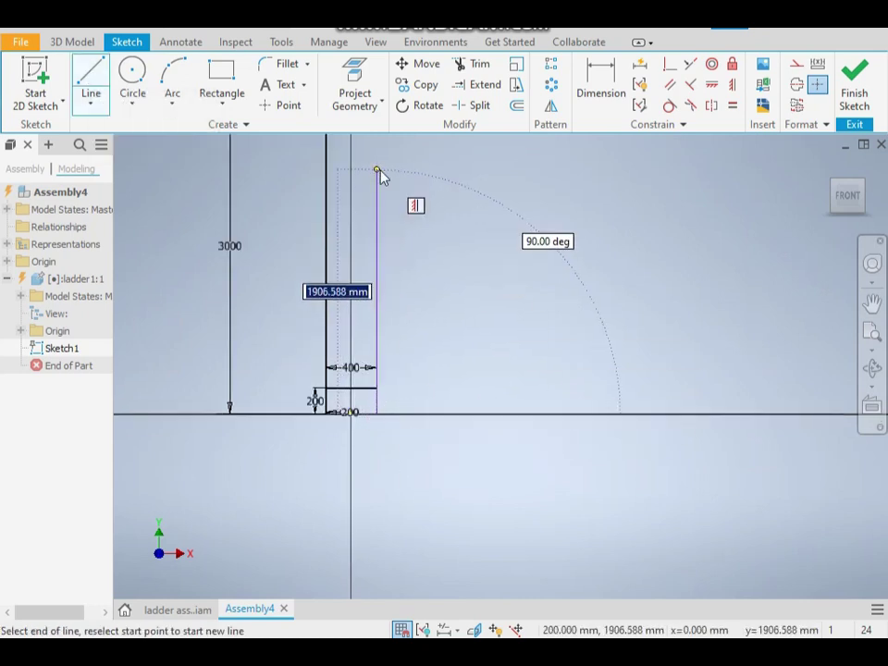
{"action": "type", "text": "3000"}
{"action": "key", "text": "Return"}
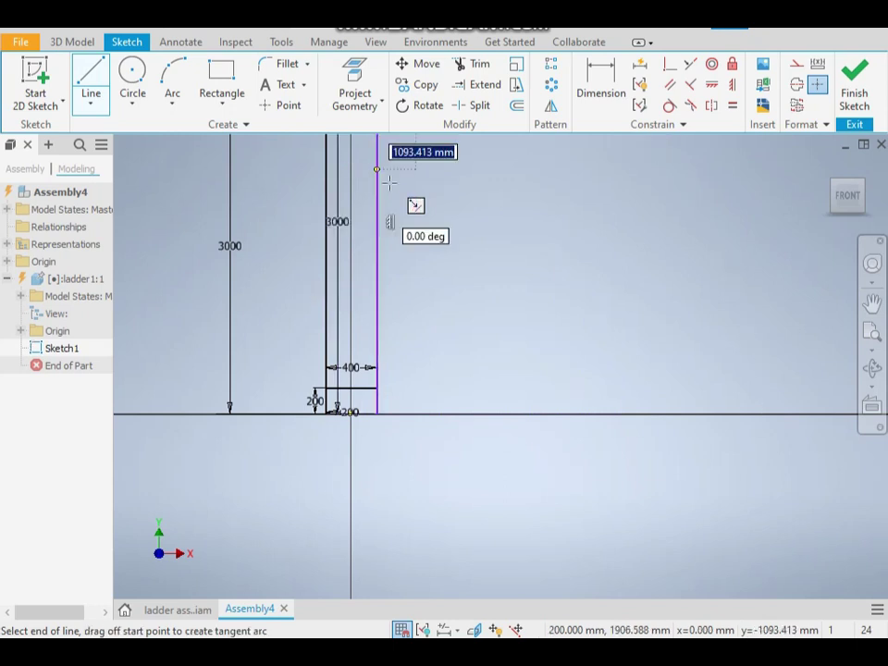
{"action": "right_click", "coordinate": [524, 242]}
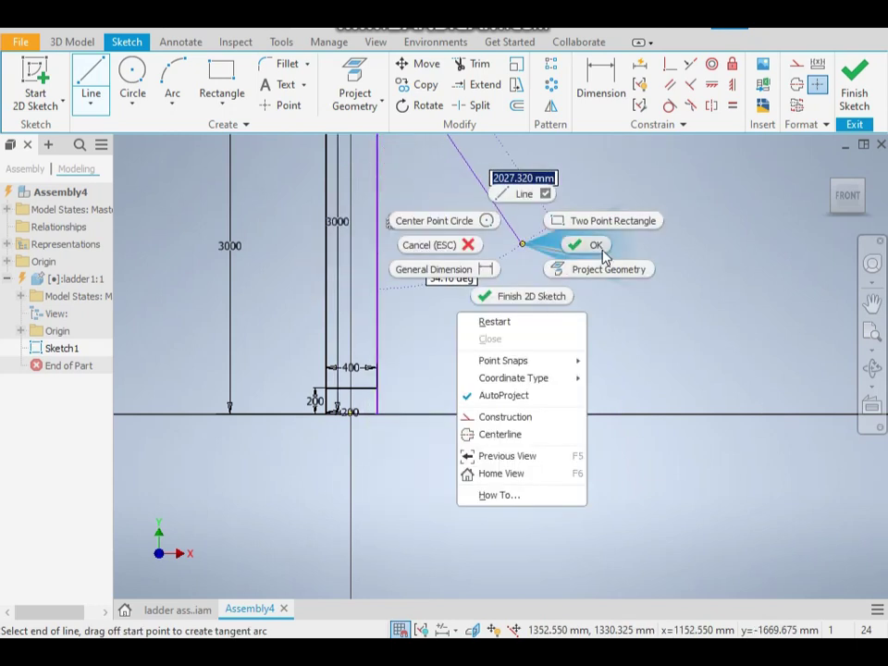
{"action": "left_click", "coordinate": [586, 245]}
Step: Test the second rail's free movement and constrain its lower endpoint horizontally to the first rail's lower endpoint
{"action": "scroll", "coordinate": [397, 379], "scroll_direction": "up", "scroll_amount": 2}
{"action": "left_click", "coordinate": [392, 366]}
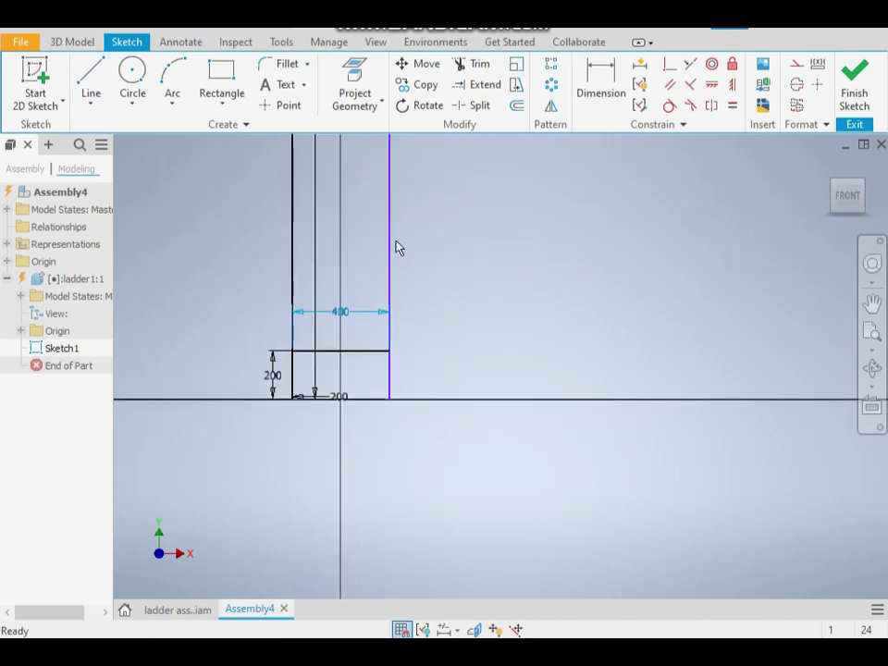
{"action": "left_click_drag", "start_coordinate": [396, 248], "coordinate": [420, 277]}
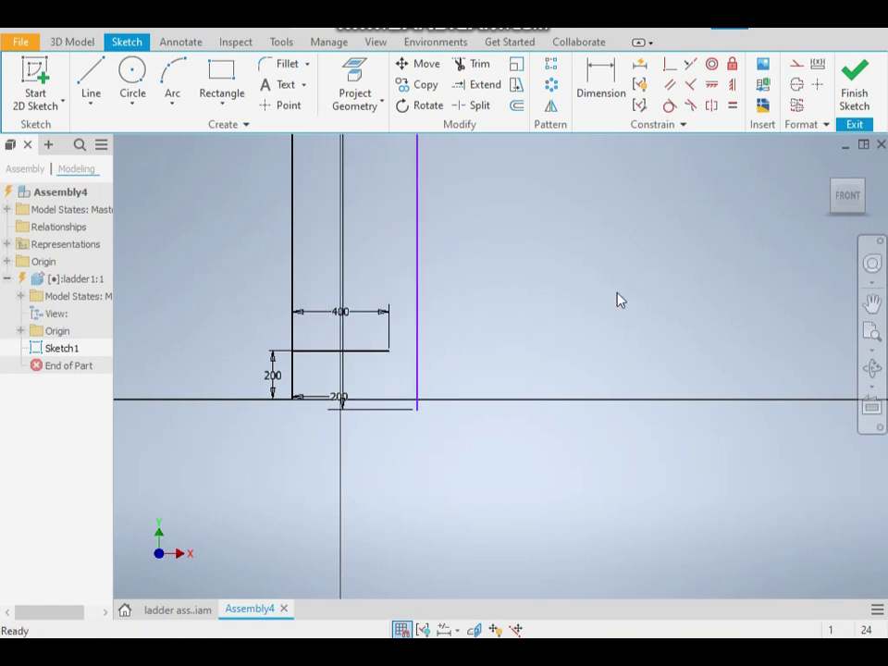
{"action": "key", "text": "d"}
{"action": "left_click", "coordinate": [416, 409]}
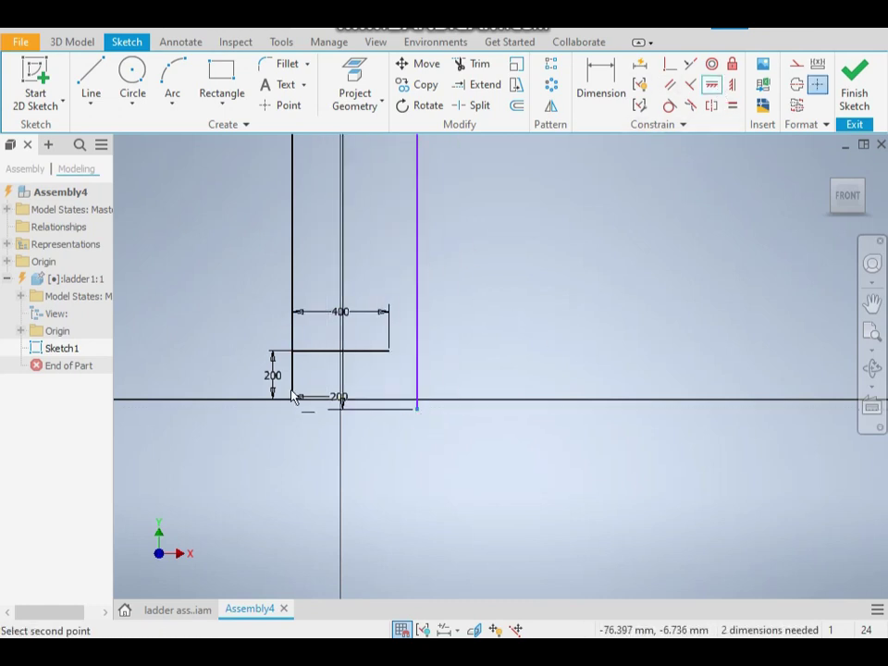
{"action": "left_click", "coordinate": [292, 399]}
{"action": "right_click", "coordinate": [504, 322]}
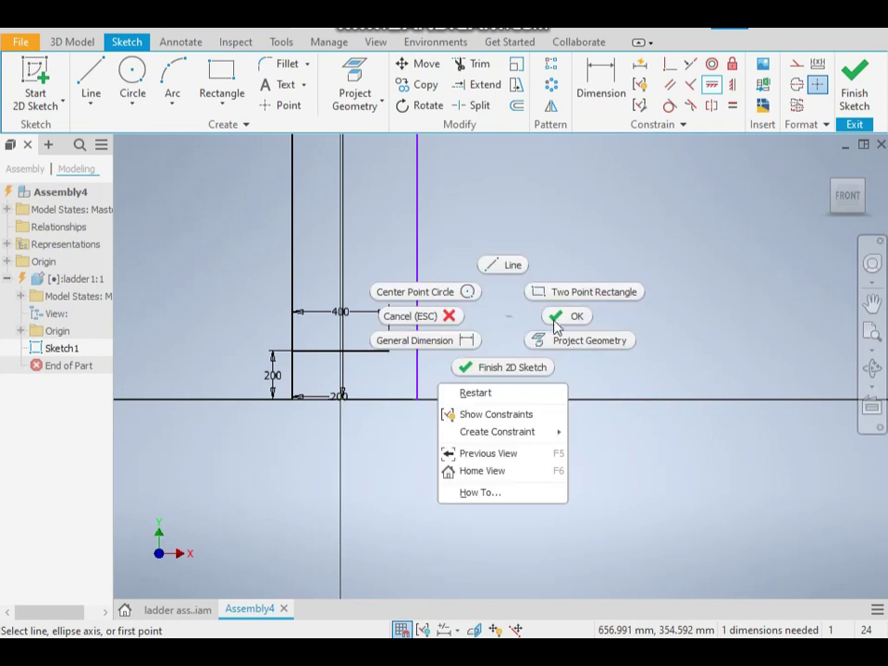
{"action": "left_click", "coordinate": [560, 318]}
Step: Make the rung's right endpoint coincident with the second rail line
{"action": "left_click", "coordinate": [670, 63]}
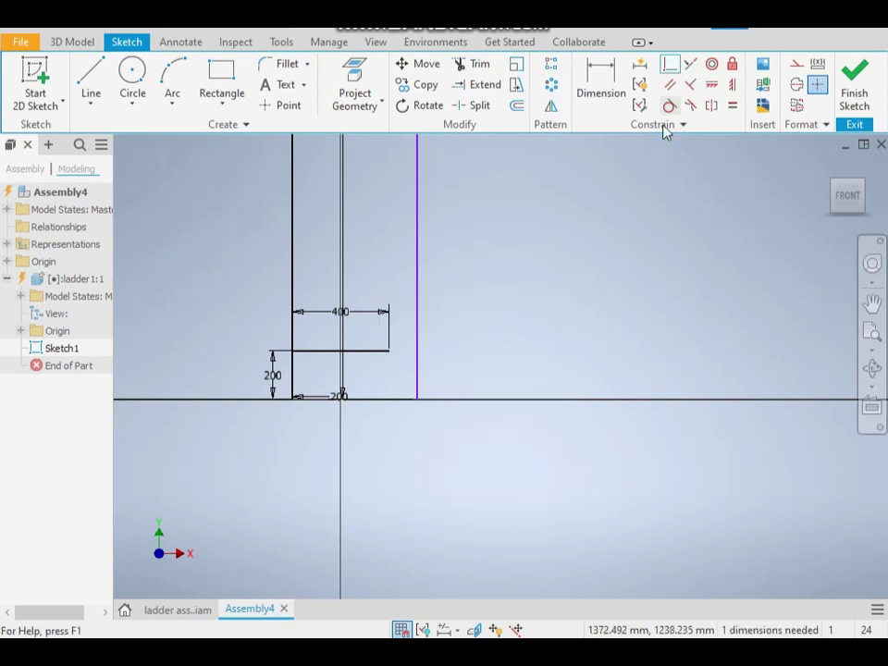
{"action": "left_click", "coordinate": [388, 352]}
{"action": "left_click", "coordinate": [415, 362]}
{"action": "right_click", "coordinate": [475, 303]}
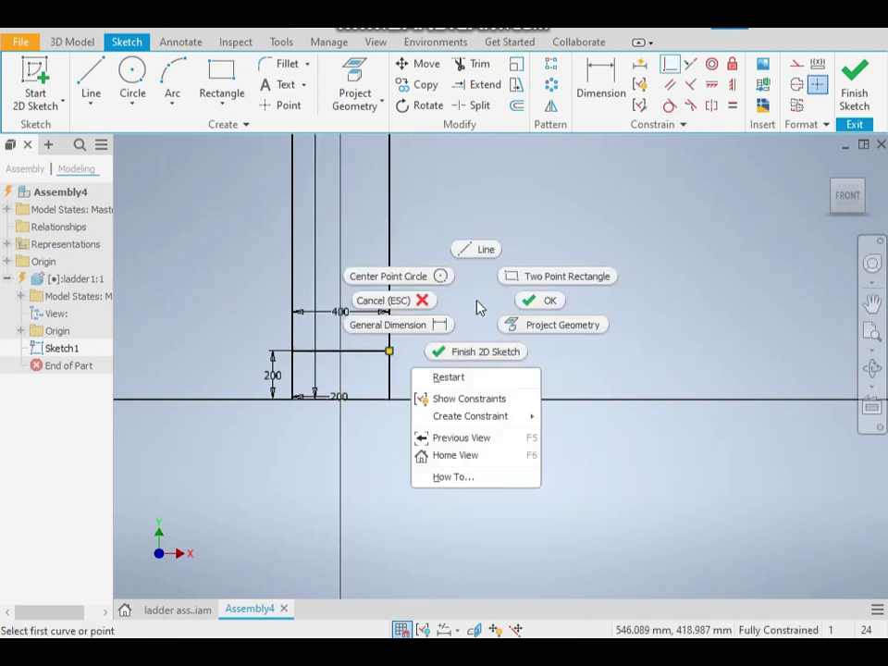
{"action": "left_click", "coordinate": [544, 302]}
Step: Create a rectangular pattern of the rung line up the right rail line with 14 instances spaced 200 mm apart
{"action": "scroll", "coordinate": [460, 312], "scroll_direction": "down", "scroll_amount": 5}
{"action": "mouse_move", "coordinate": [460, 317]}
{"action": "middle_mouse_down"}
{"action": "mouse_move", "coordinate": [456, 415]}
{"action": "mouse_move", "coordinate": [456, 397]}
{"action": "middle_mouse_up"}
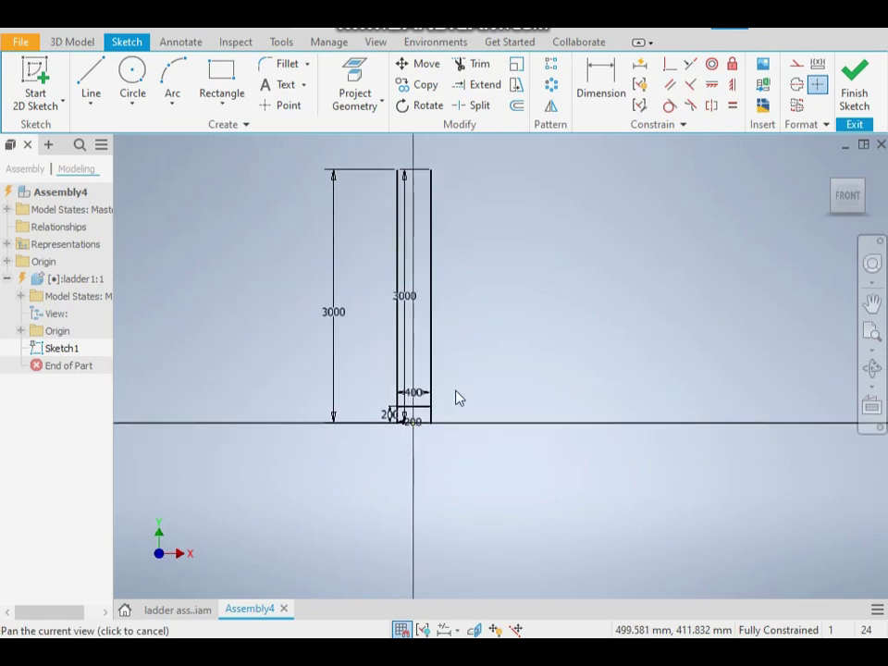
{"action": "left_click", "coordinate": [550, 63]}
{"action": "scroll", "coordinate": [419, 414], "scroll_direction": "up", "scroll_amount": 3}
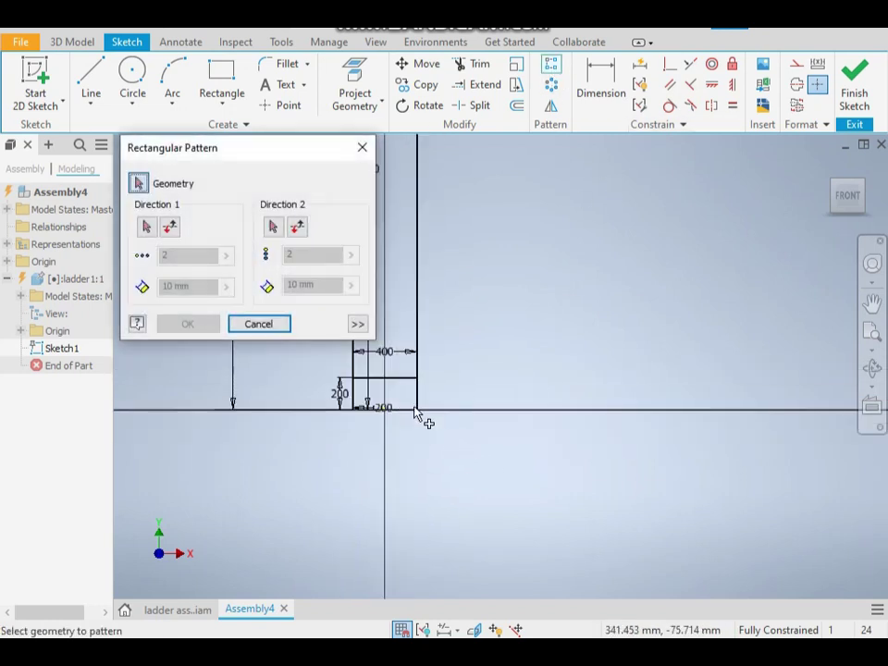
{"action": "left_click", "coordinate": [174, 229]}
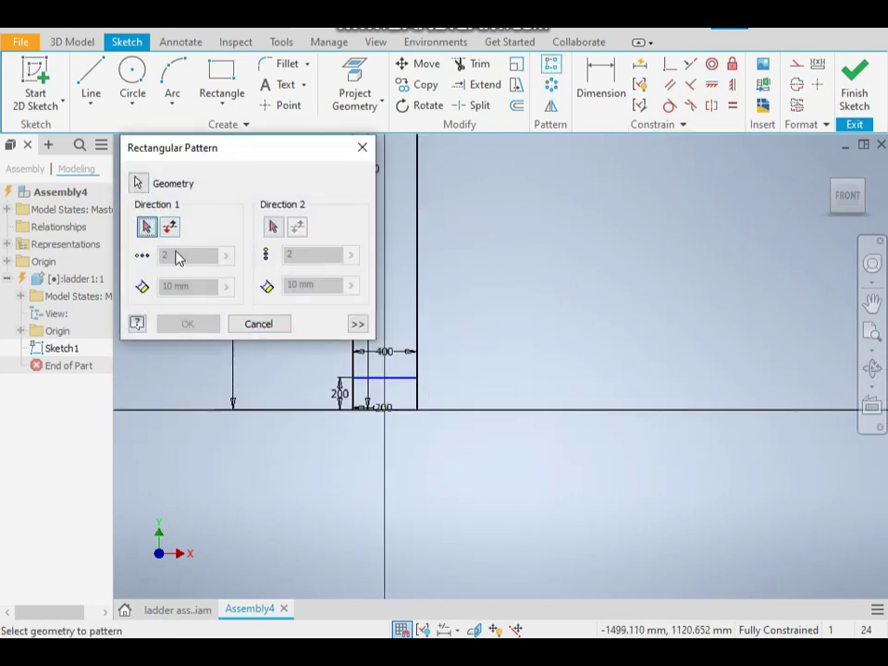
{"action": "left_click", "coordinate": [418, 314]}
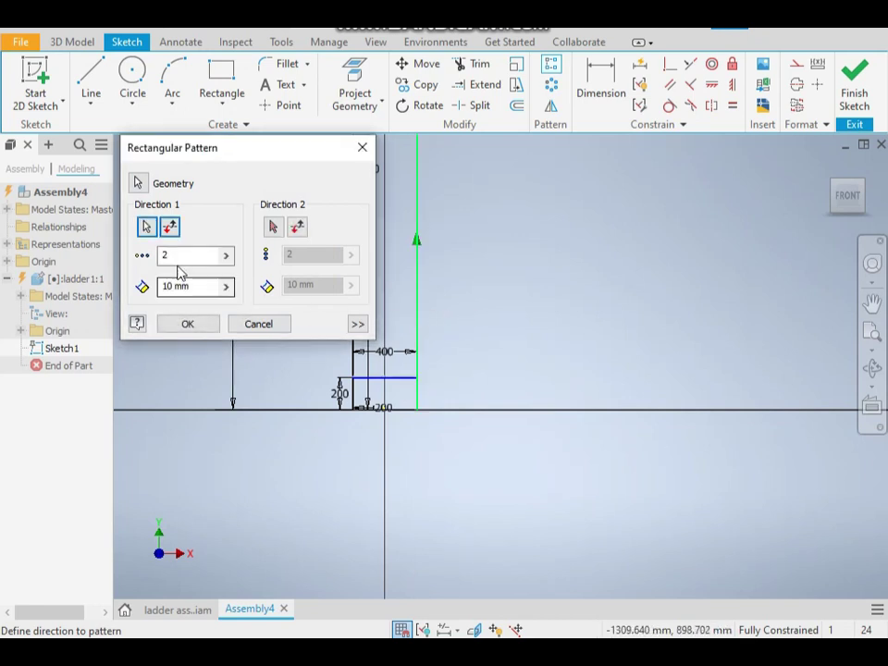
{"action": "scroll", "coordinate": [546, 380], "scroll_direction": "down", "scroll_amount": 2}
{"action": "mouse_move", "coordinate": [537, 377]}
{"action": "middle_mouse_down"}
{"action": "mouse_move", "coordinate": [599, 420]}
{"action": "mouse_move", "coordinate": [563, 464]}
{"action": "middle_mouse_up"}
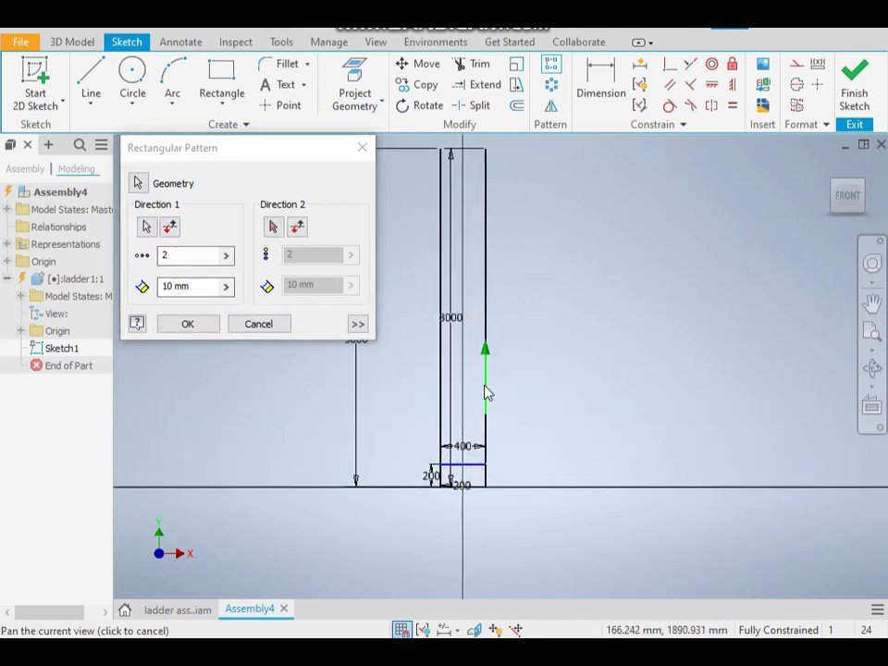
{"action": "left_click", "coordinate": [176, 255]}
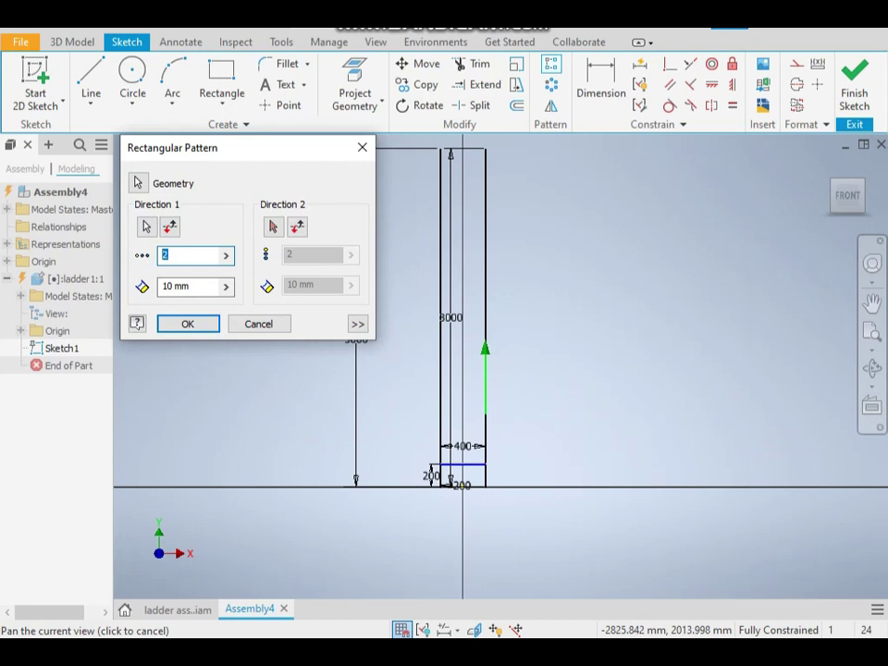
{"action": "type", "text": "14"}
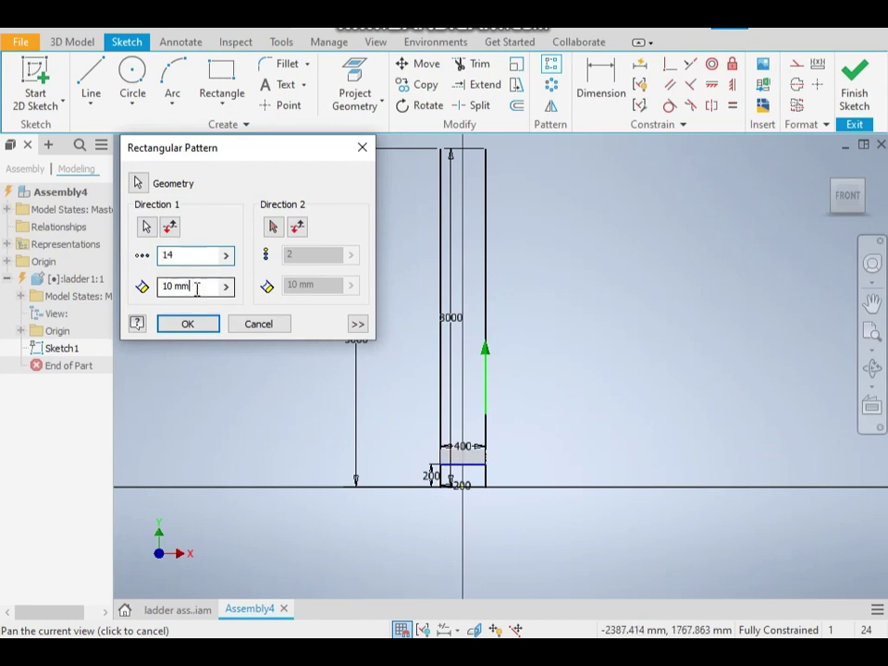
{"action": "left_click_drag", "start_coordinate": [196, 288], "coordinate": [137, 294]}
{"action": "type", "text": "200"}
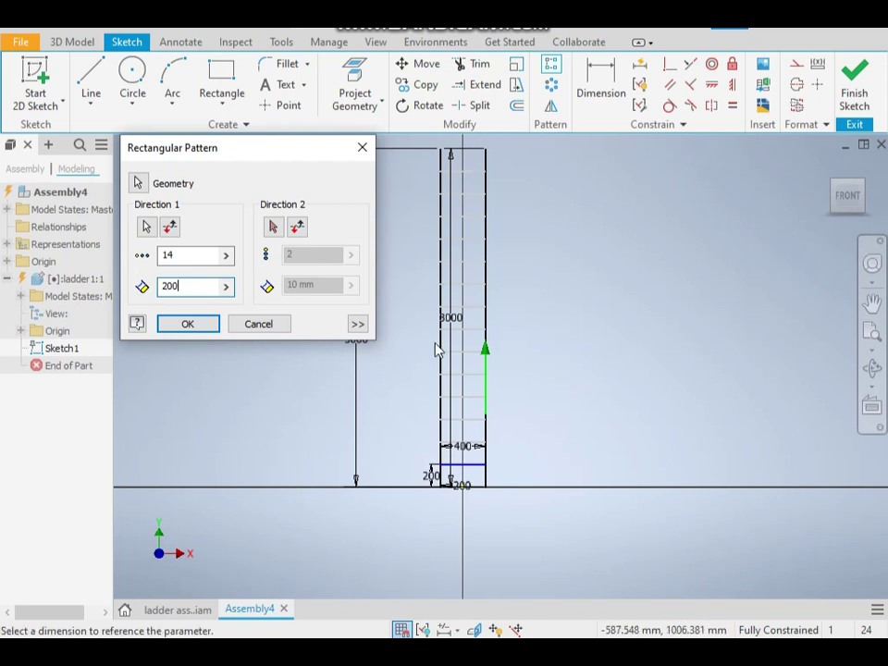
{"action": "left_click", "coordinate": [188, 325]}
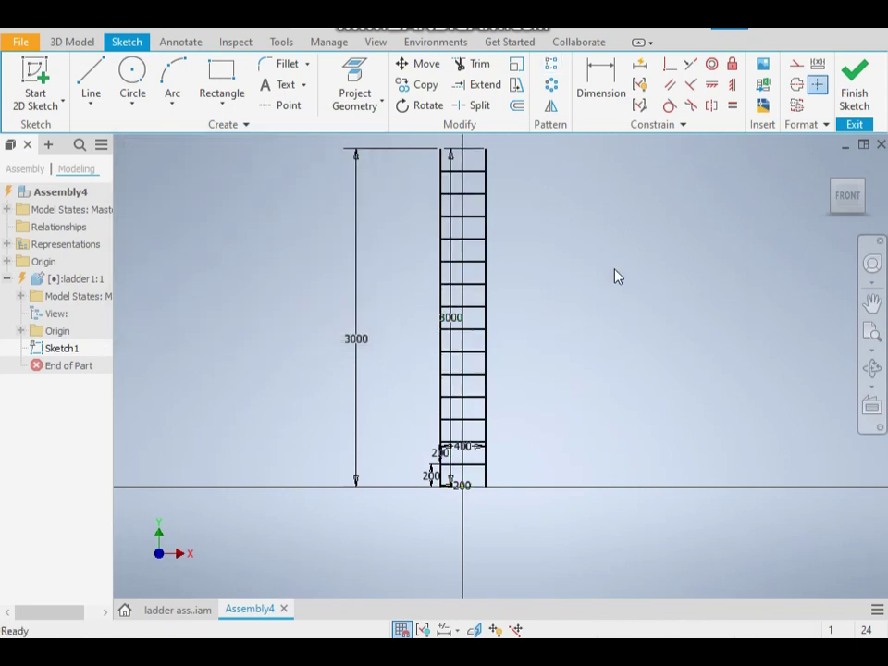
Step: Finish the ladder skeleton sketch and return from the part to the top-level assembly
{"action": "left_click", "coordinate": [855, 92]}
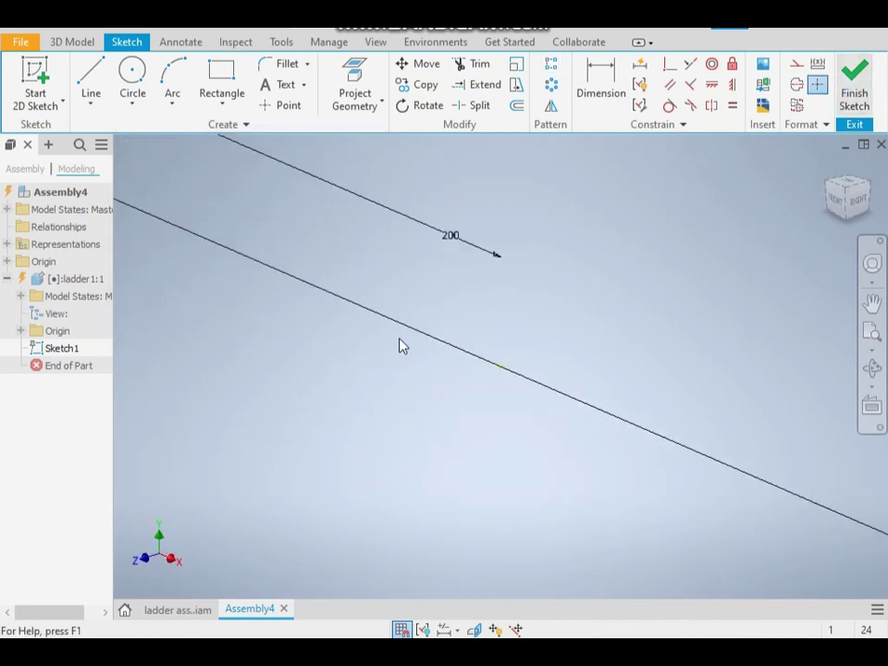
{"action": "scroll", "coordinate": [400, 338], "scroll_direction": "down", "scroll_amount": 3}
{"action": "scroll", "coordinate": [462, 240], "scroll_direction": "down", "scroll_amount": 5}
{"action": "middle_click_drag", "start_coordinate": [458, 321], "coordinate": [428, 533]}
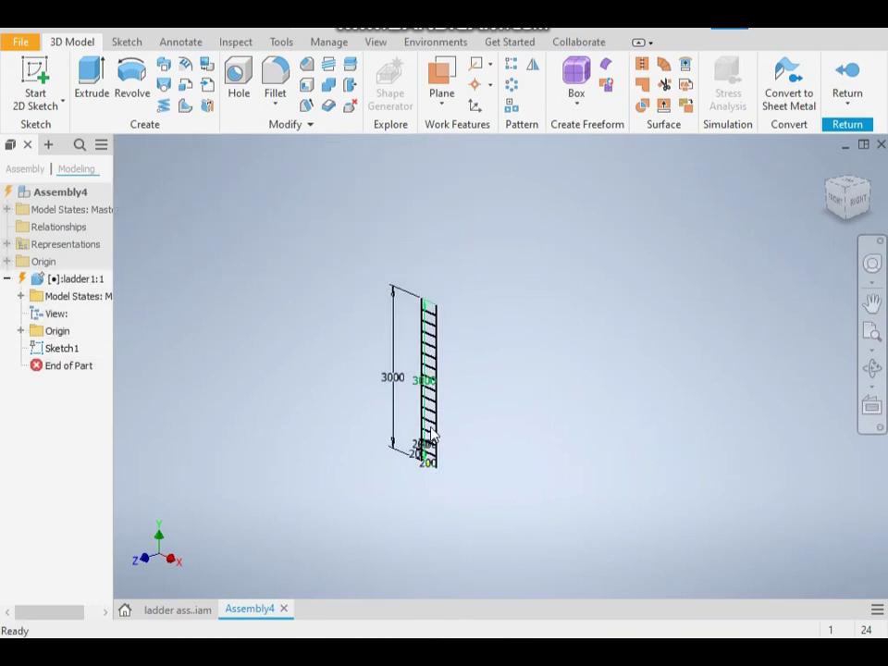
{"action": "scroll", "coordinate": [431, 434], "scroll_direction": "up", "scroll_amount": 2}
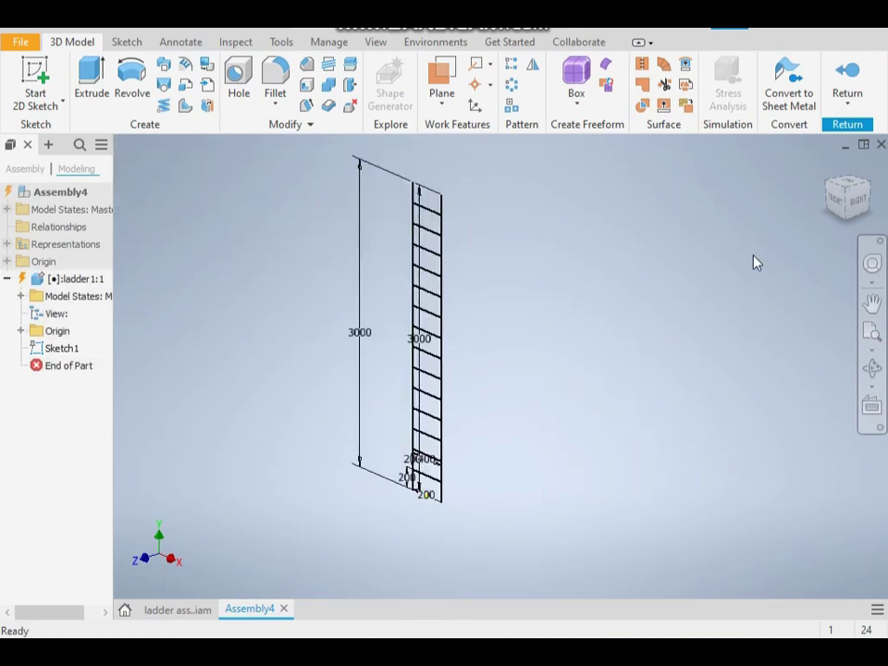
{"action": "left_click", "coordinate": [845, 83]}
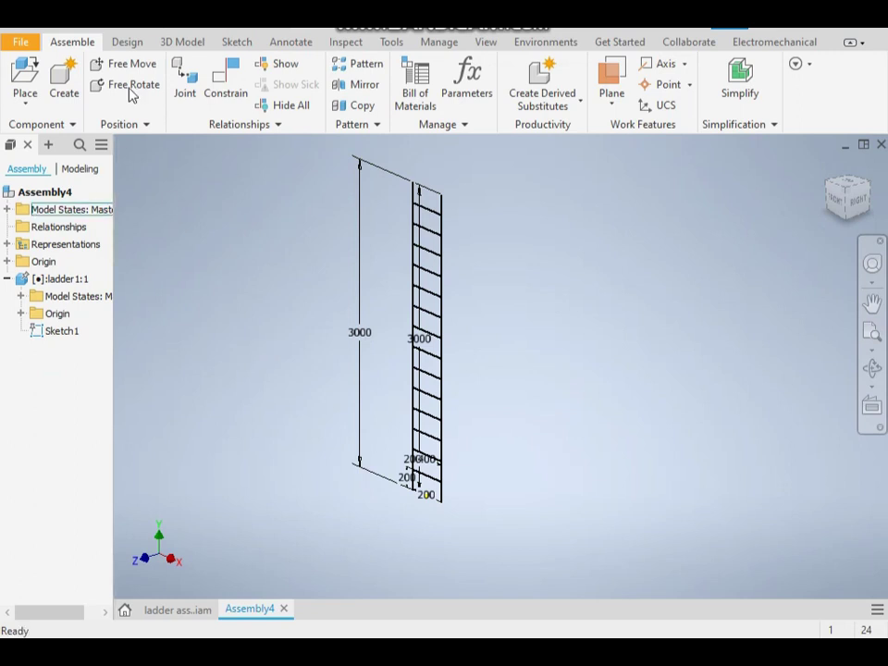
Step: Start the Insert Frame command and save the assembly as "ladder ass" together with its ladder1 part
{"action": "left_click", "coordinate": [128, 44]}
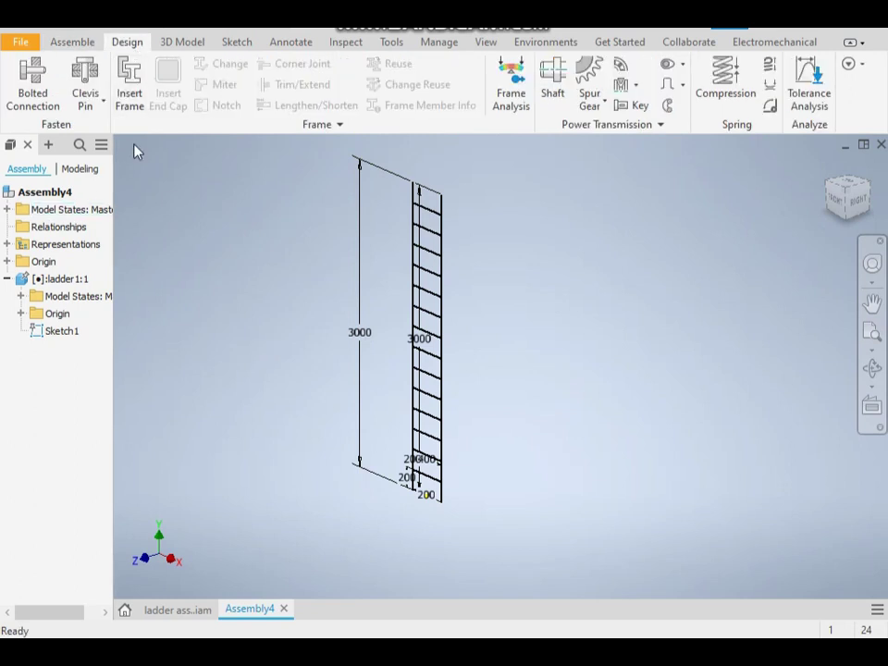
{"action": "left_click", "coordinate": [129, 90]}
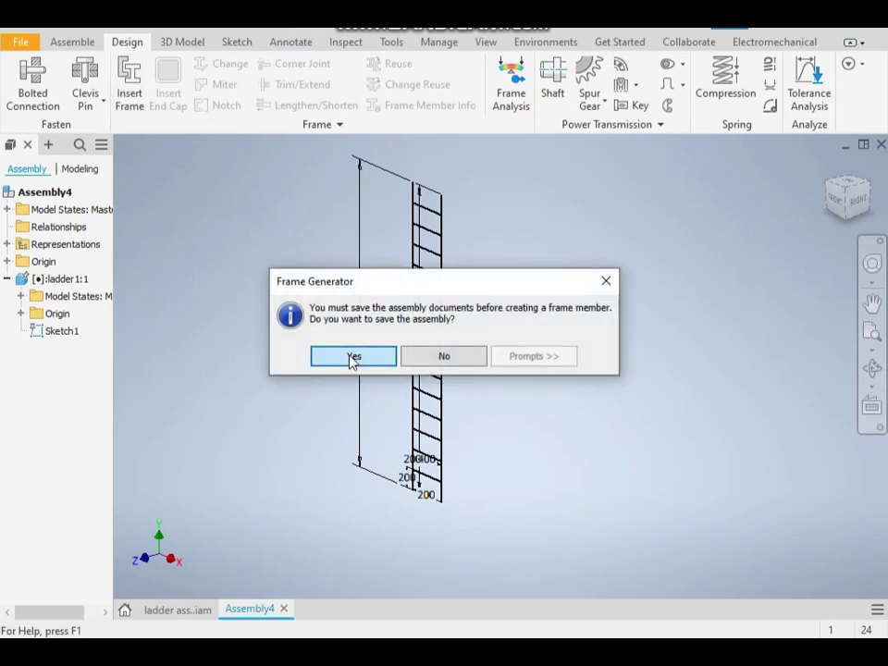
{"action": "left_click", "coordinate": [353, 357]}
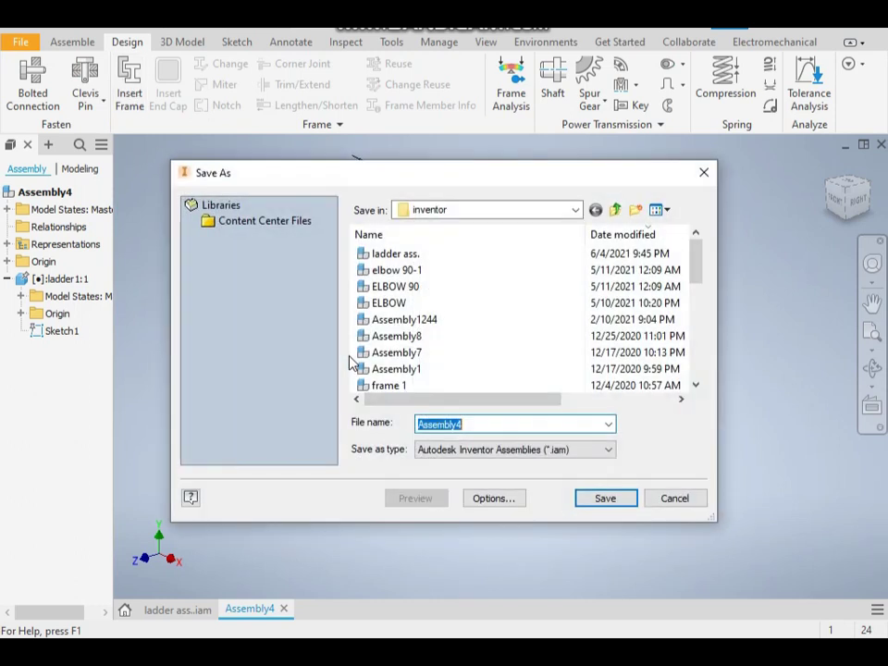
{"action": "left_click", "coordinate": [407, 255]}
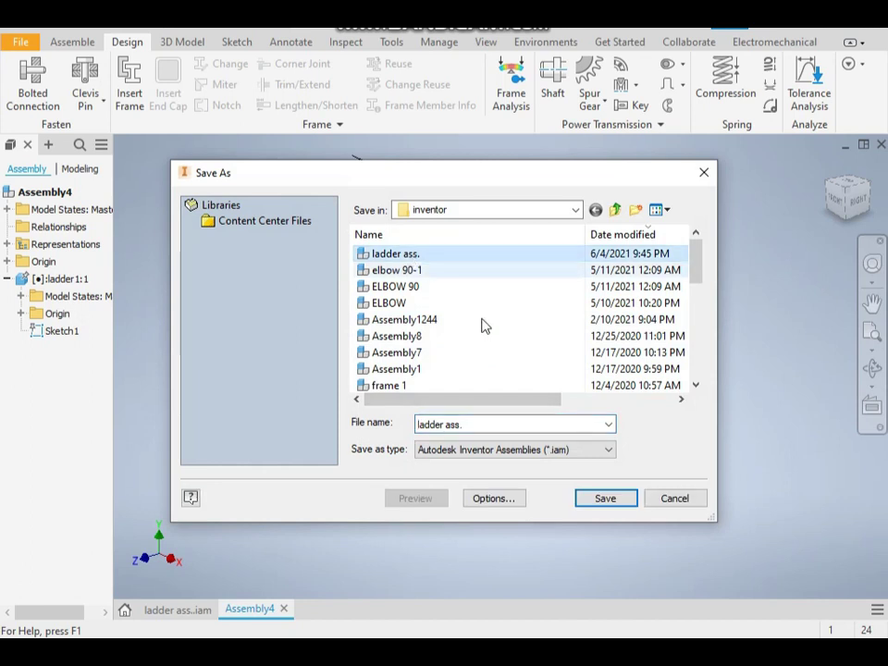
{"action": "double_click", "coordinate": [481, 425]}
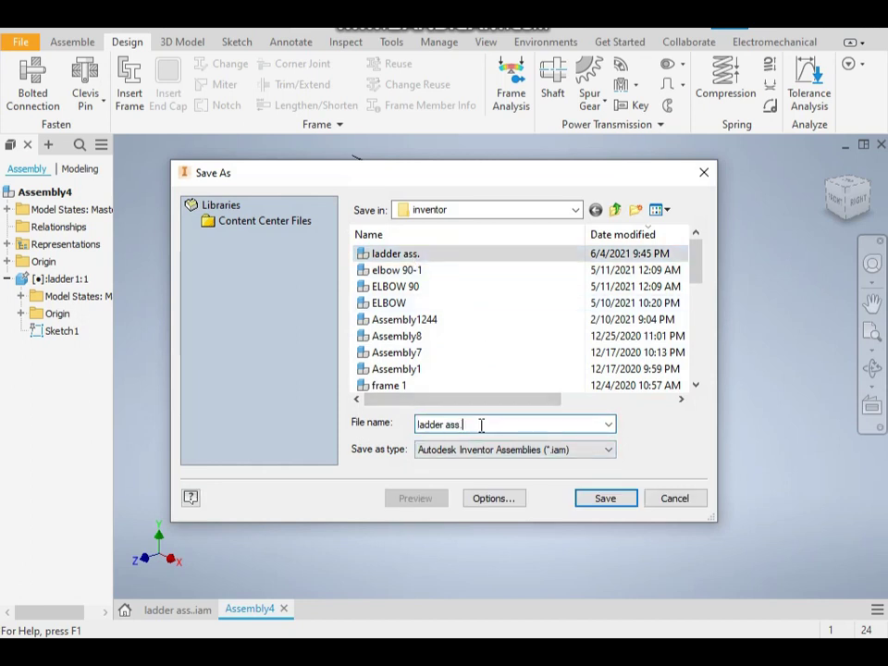
{"action": "type", "text": "1"}
{"action": "key", "text": "Return"}
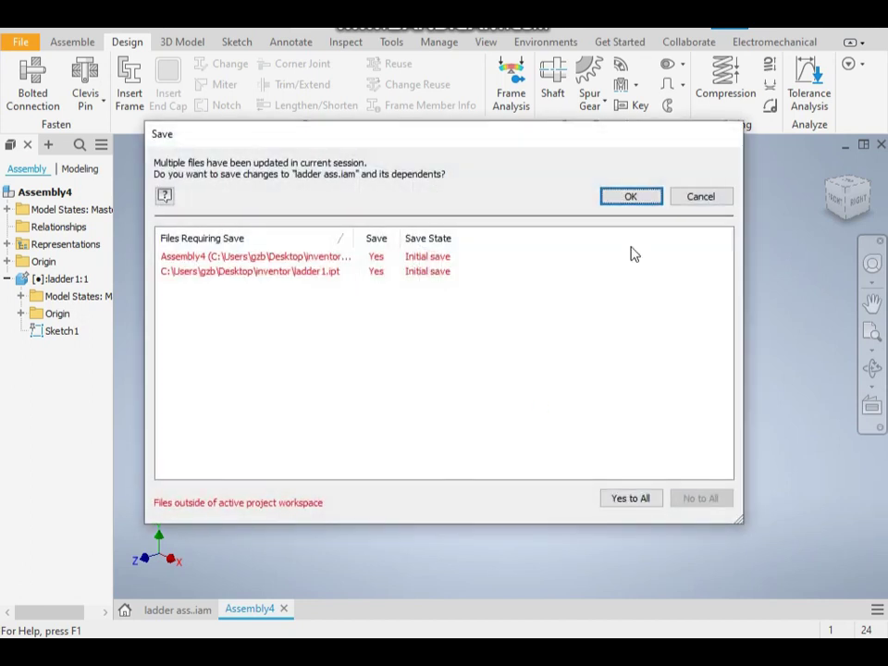
{"action": "left_click", "coordinate": [637, 197]}
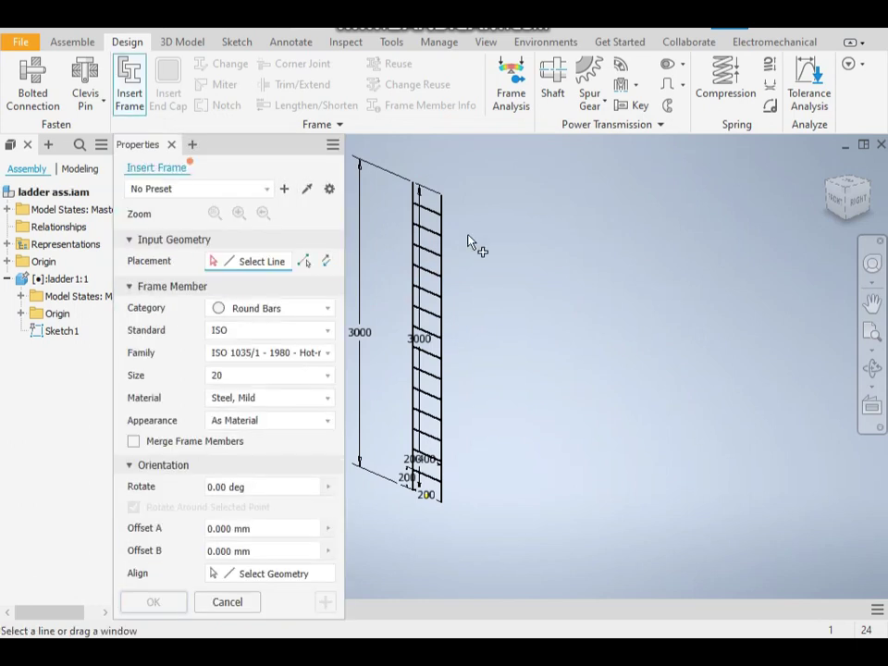
Step: Set the frame member category to Square/Rectangular Tubes and the size to 50x30x2
{"action": "left_click", "coordinate": [267, 311]}
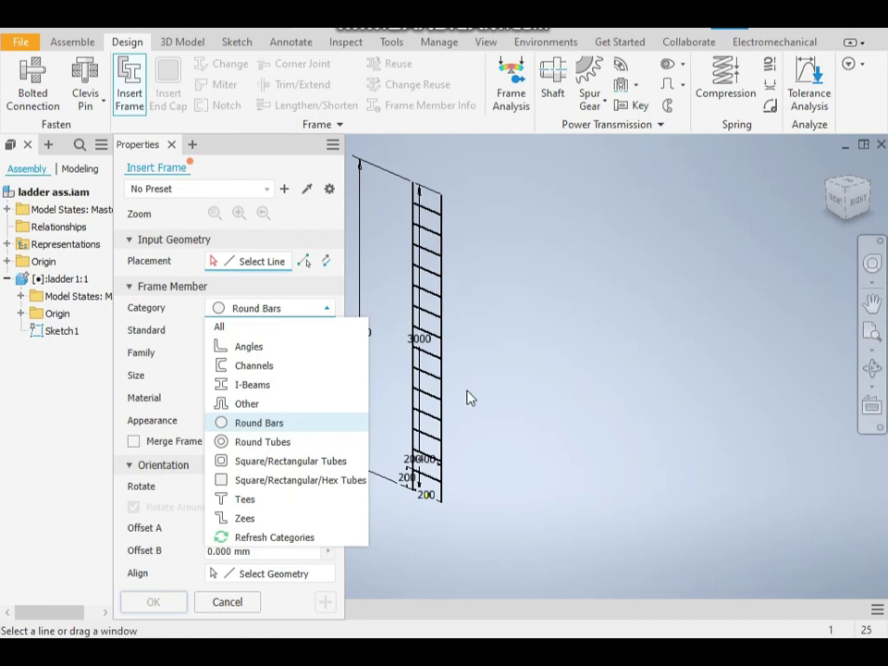
{"action": "left_click", "coordinate": [297, 461]}
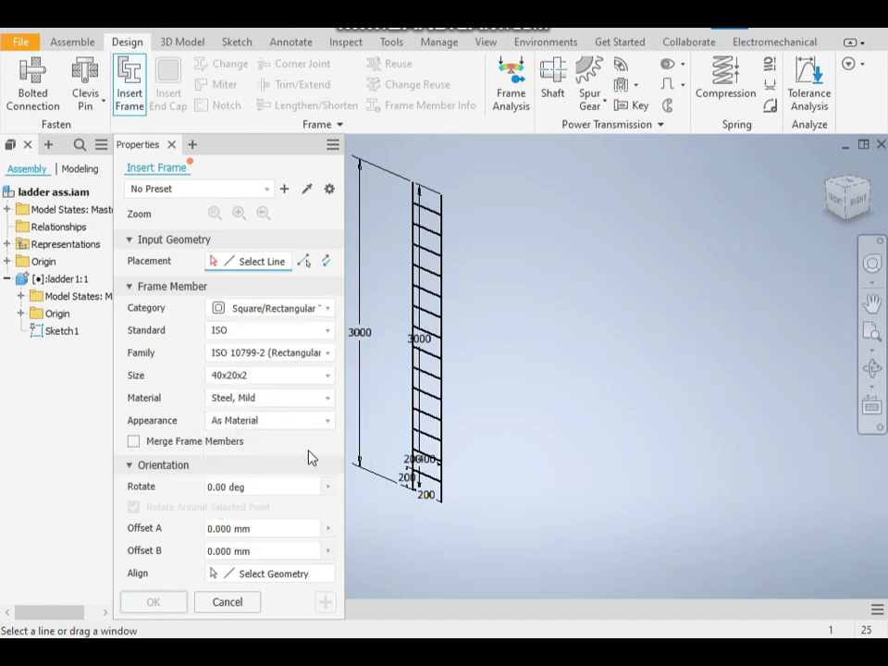
{"action": "left_click", "coordinate": [246, 379]}
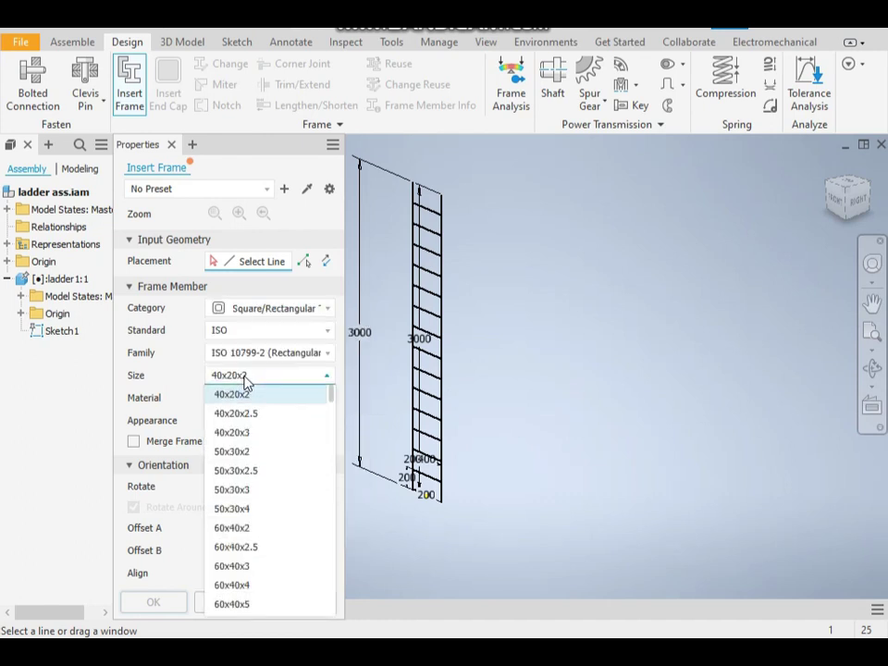
{"action": "left_click", "coordinate": [260, 451]}
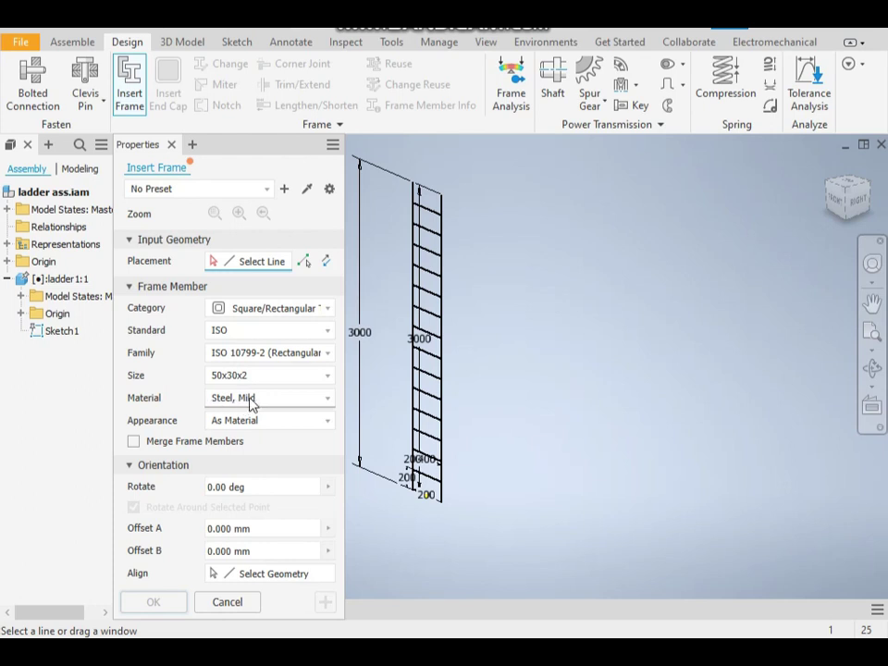
Step: Place the tube members on both vertical rail lines and create the new frame with the default file names and locations
{"action": "left_click", "coordinate": [451, 215]}
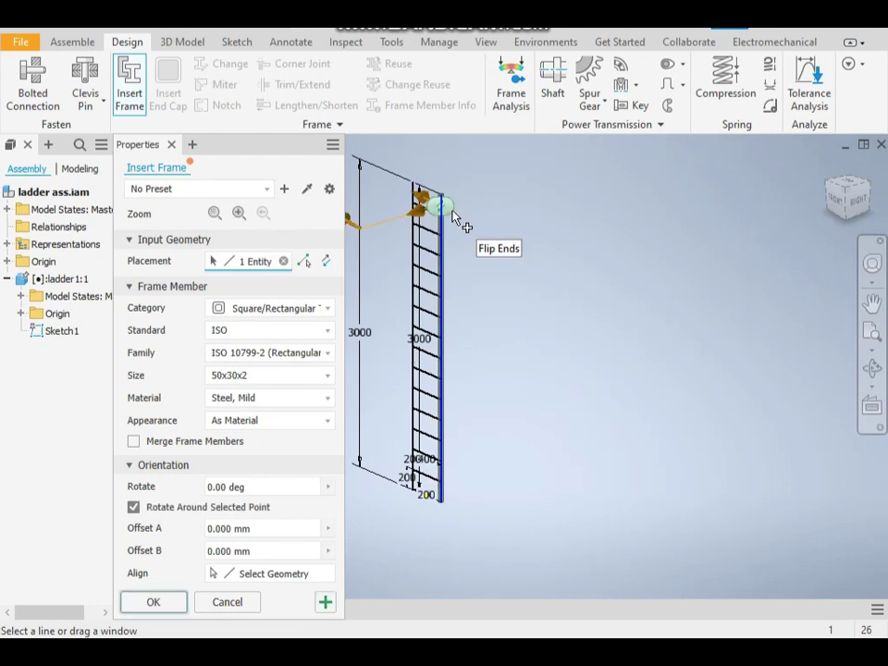
{"action": "scroll", "coordinate": [458, 190], "scroll_direction": "up", "scroll_amount": 5}
{"action": "scroll", "coordinate": [478, 263], "scroll_direction": "down", "scroll_amount": 5}
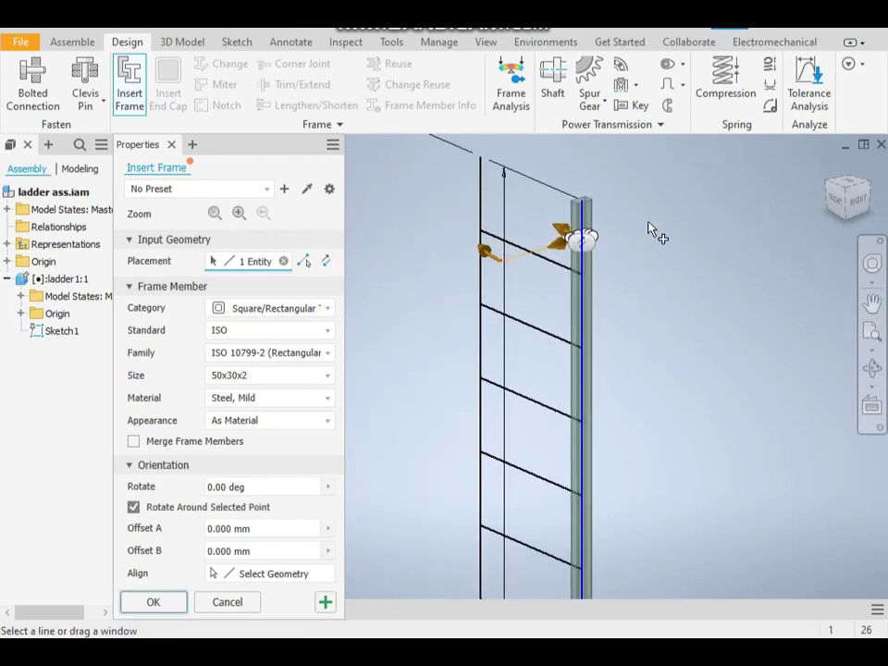
{"action": "left_click", "coordinate": [481, 205]}
{"action": "scroll", "coordinate": [486, 209], "scroll_direction": "up", "scroll_amount": 3}
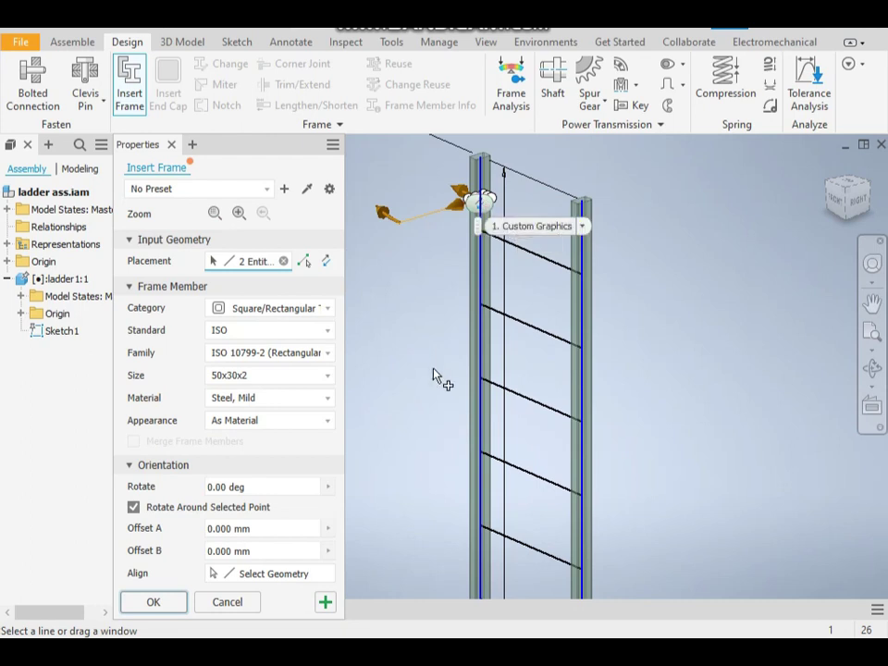
{"action": "scroll", "coordinate": [386, 333], "scroll_direction": "down", "scroll_amount": 2}
{"action": "middle_click_drag", "start_coordinate": [387, 333], "coordinate": [420, 293]}
{"action": "scroll", "coordinate": [435, 362], "scroll_direction": "down", "scroll_amount": 2}
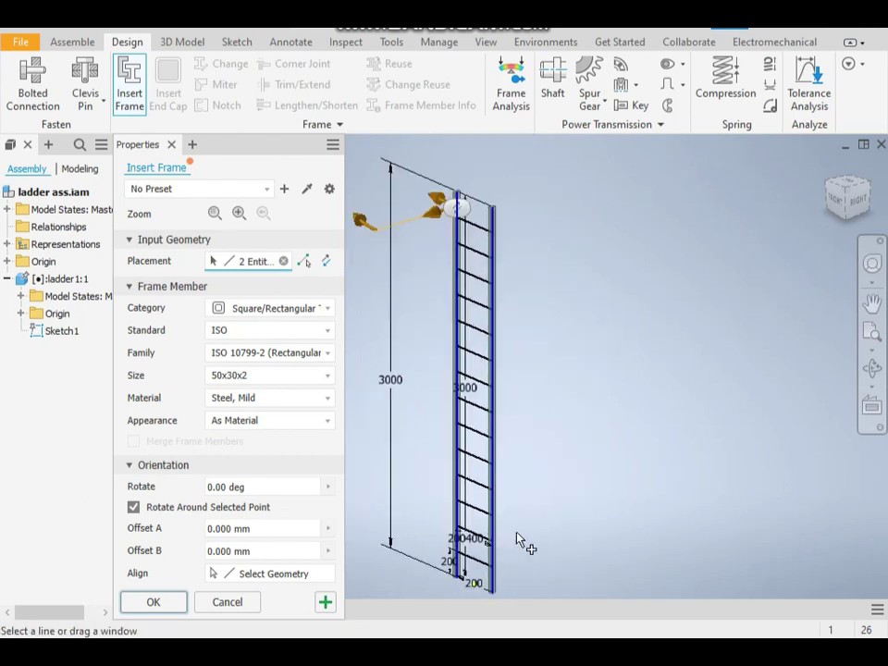
{"action": "middle_click_drag", "start_coordinate": [518, 540], "coordinate": [507, 446]}
{"action": "left_click", "coordinate": [161, 601]}
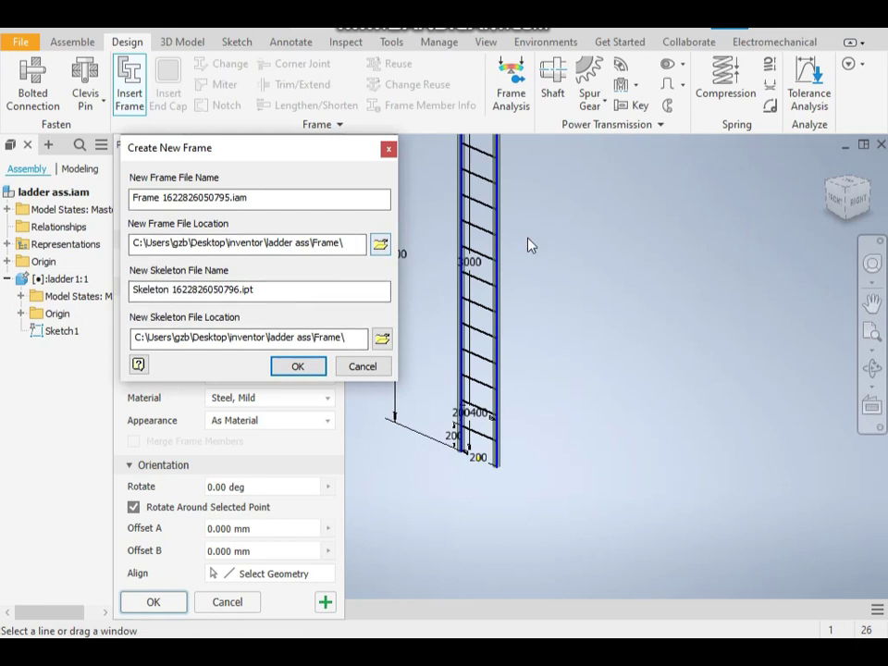
{"action": "left_click", "coordinate": [294, 369]}
{"action": "left_click", "coordinate": [583, 454]}
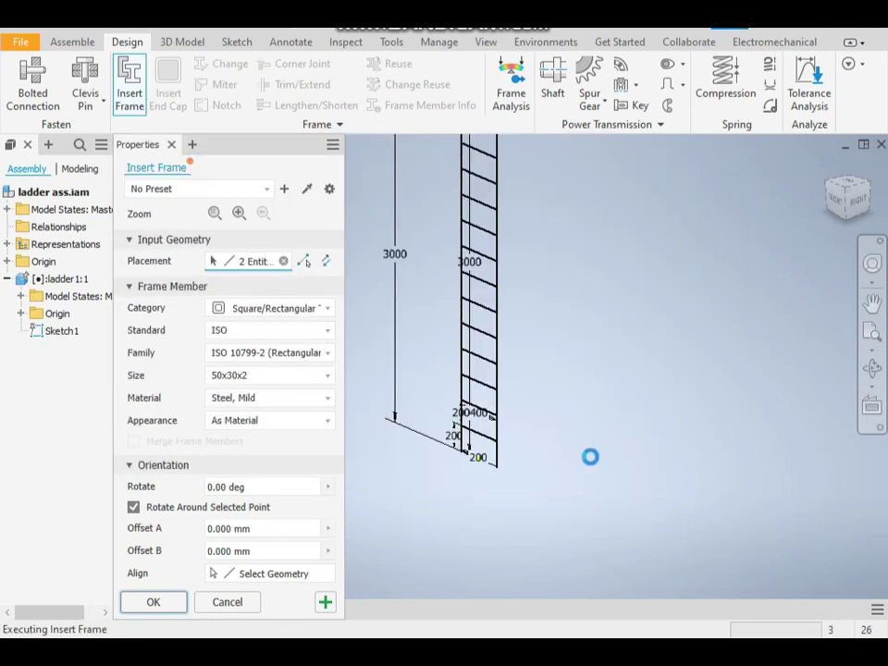
Step: Start another Insert Frame command and set the member category to Round Bars with size 20
{"action": "scroll", "coordinate": [555, 309], "scroll_direction": "up", "scroll_amount": 1}
{"action": "middle_click_drag", "start_coordinate": [555, 310], "coordinate": [540, 428]}
{"action": "scroll", "coordinate": [492, 259], "scroll_direction": "down", "scroll_amount": 4}
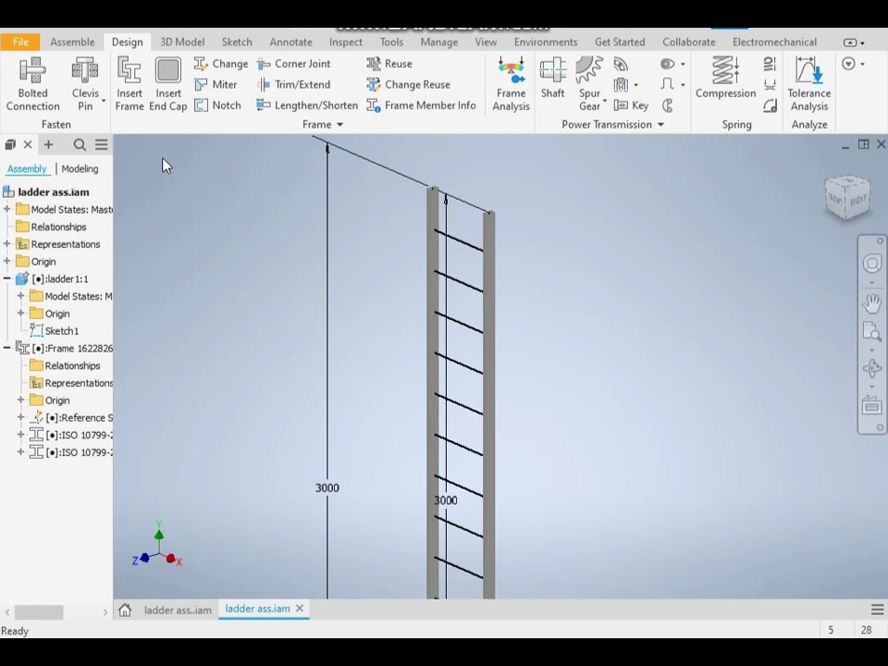
{"action": "left_click", "coordinate": [127, 81]}
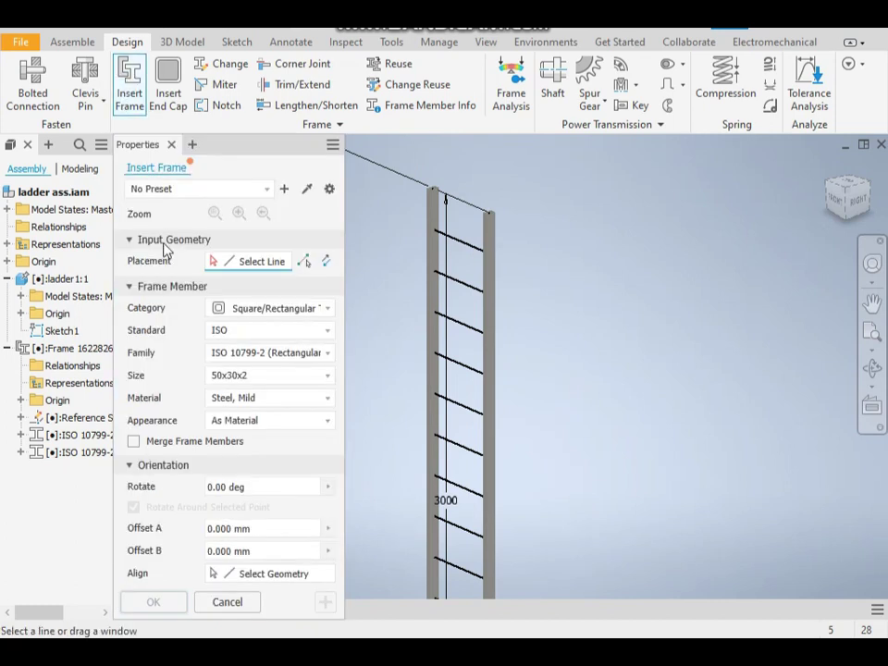
{"action": "left_click", "coordinate": [248, 308]}
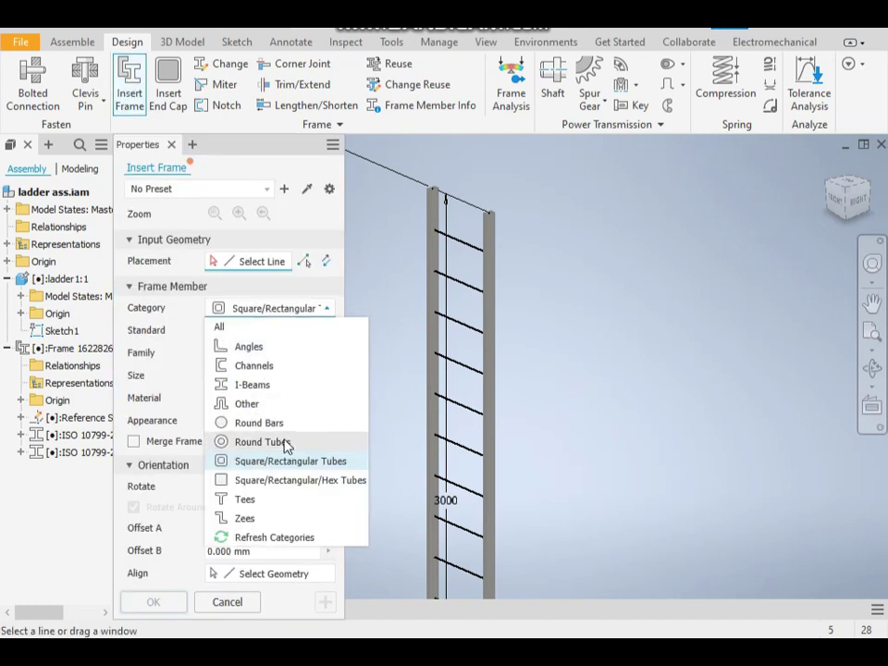
{"action": "left_click", "coordinate": [259, 422]}
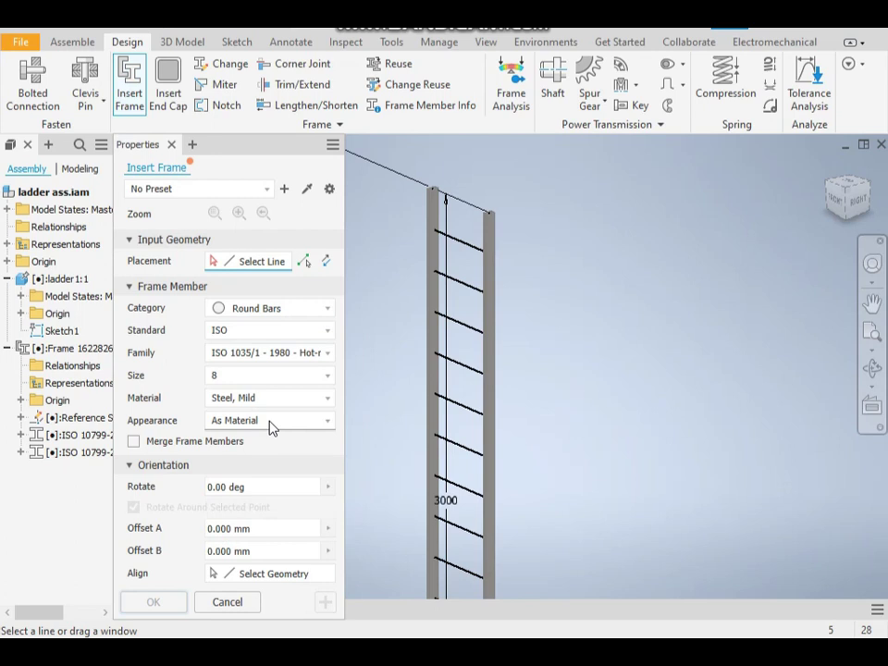
{"action": "left_click", "coordinate": [232, 377]}
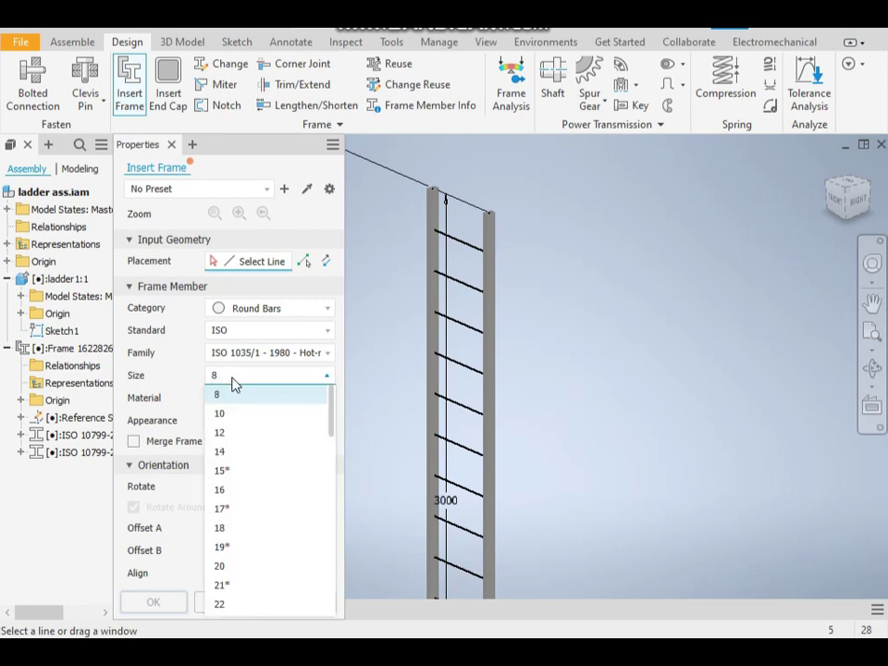
{"action": "left_click", "coordinate": [240, 570]}
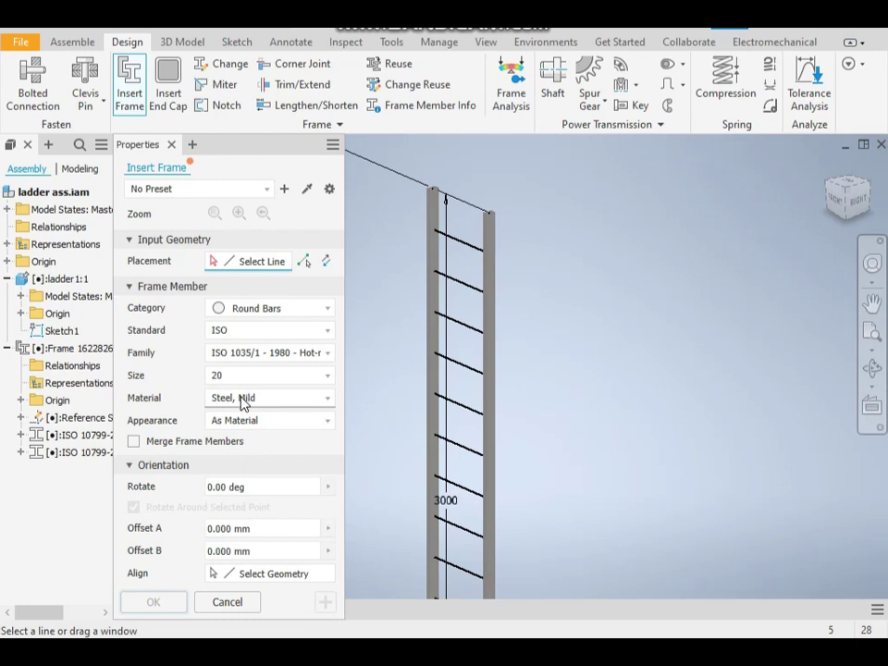
Step: Place the round bars on all fourteen rung lines and create the members with the default names
{"action": "left_click", "coordinate": [470, 250]}
{"action": "scroll", "coordinate": [480, 247], "scroll_direction": "down", "scroll_amount": 5}
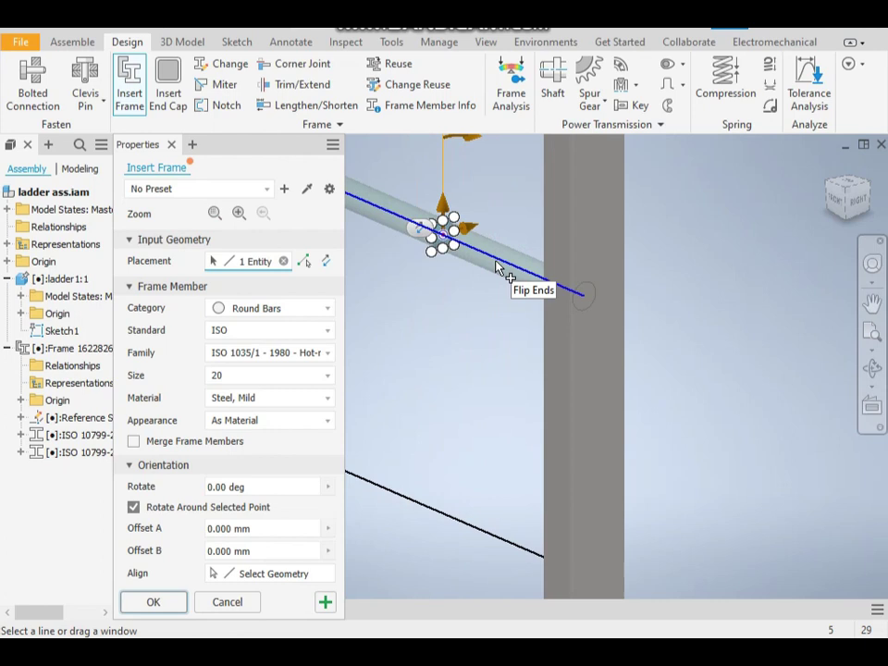
{"action": "scroll", "coordinate": [502, 277], "scroll_direction": "up", "scroll_amount": 4}
{"action": "middle_click_drag", "start_coordinate": [492, 326], "coordinate": [482, 243]}
{"action": "scroll", "coordinate": [478, 286], "scroll_direction": "up", "scroll_amount": 3}
{"action": "middle_click_drag", "start_coordinate": [479, 286], "coordinate": [497, 206]}
{"action": "left_click_drag", "start_coordinate": [500, 169], "coordinate": [490, 607]}
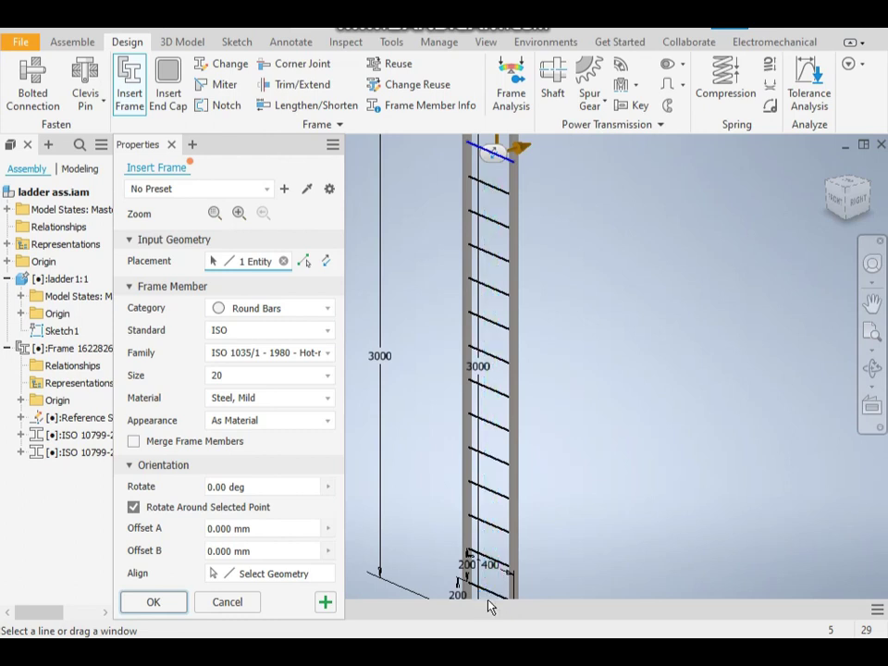
{"action": "middle_click_drag", "start_coordinate": [558, 473], "coordinate": [542, 306]}
{"action": "scroll", "coordinate": [500, 375], "scroll_direction": "up", "scroll_amount": 2}
{"action": "middle_click_drag", "start_coordinate": [504, 359], "coordinate": [512, 479]}
{"action": "scroll", "coordinate": [508, 264], "scroll_direction": "up", "scroll_amount": 4}
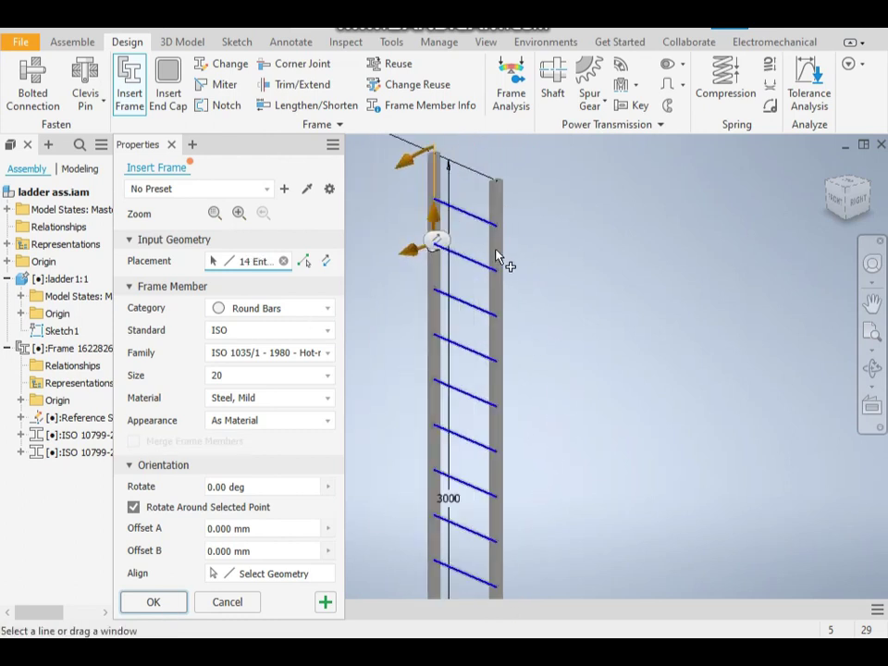
{"action": "scroll", "coordinate": [476, 248], "scroll_direction": "down", "scroll_amount": 2}
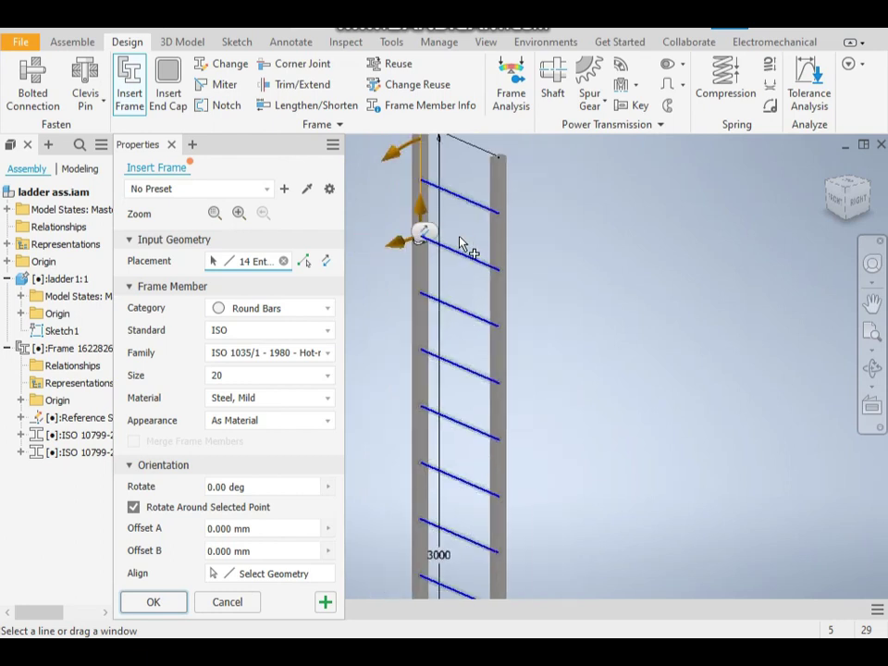
{"action": "key", "text": "Return"}
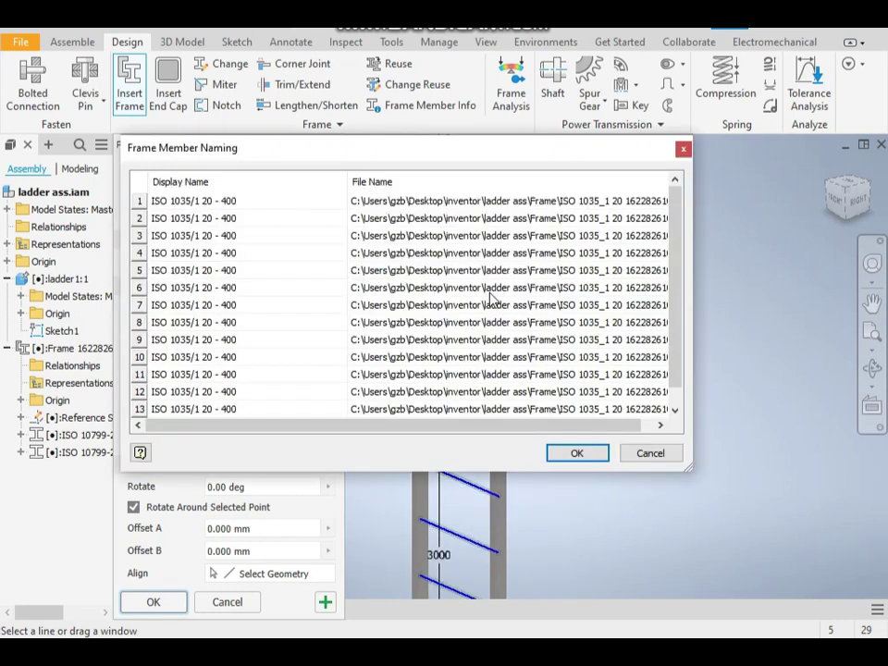
{"action": "left_click", "coordinate": [574, 452]}
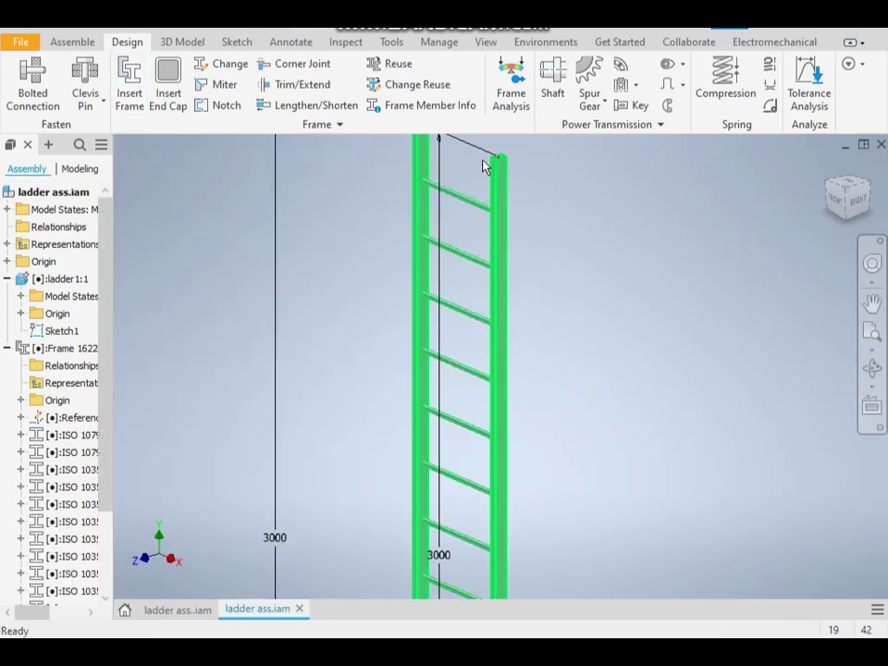
Step: Examine how the round rungs meet the rectangular tube rails, including from the open bottom end of the ladder
{"action": "scroll", "coordinate": [444, 173], "scroll_direction": "down", "scroll_amount": 2}
{"action": "middle_click_drag", "start_coordinate": [433, 238], "coordinate": [465, 374]}
{"action": "scroll", "coordinate": [467, 282], "scroll_direction": "down", "scroll_amount": 2}
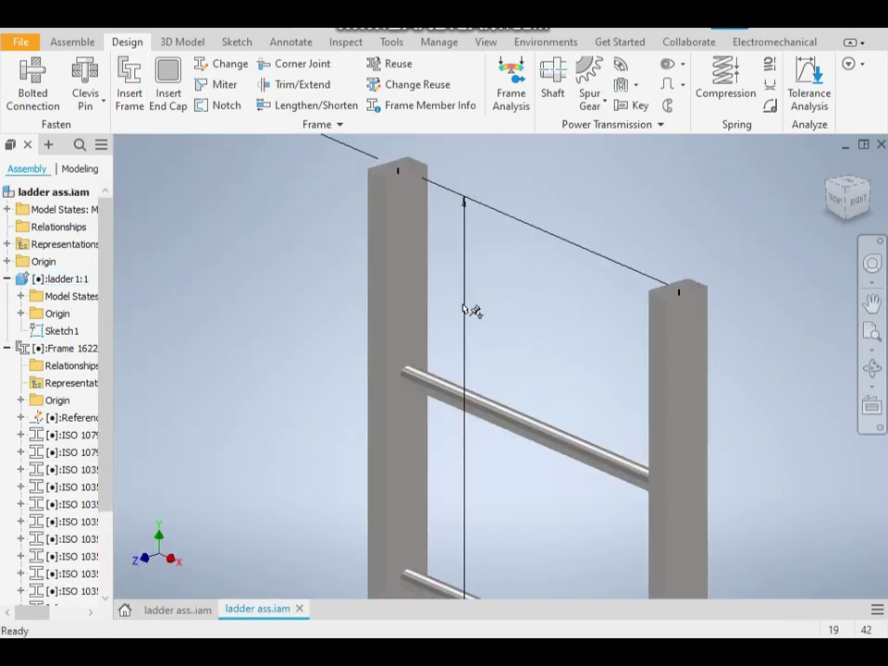
{"action": "middle_click_drag", "start_coordinate": [465, 309], "coordinate": [327, 396], "text": "shift"}
{"action": "scroll", "coordinate": [411, 343], "scroll_direction": "down", "scroll_amount": 3}
{"action": "scroll", "coordinate": [444, 377], "scroll_direction": "down", "scroll_amount": 2}
{"action": "middle_click_drag", "start_coordinate": [444, 377], "coordinate": [397, 144]}
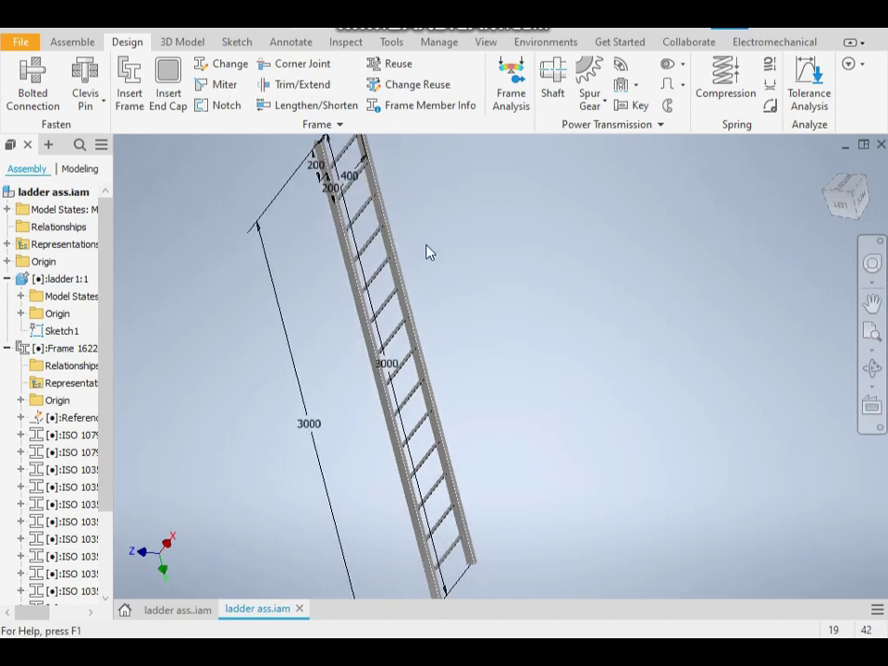
{"action": "middle_click_drag", "start_coordinate": [428, 251], "coordinate": [414, 349], "text": "shift"}
{"action": "scroll", "coordinate": [410, 447], "scroll_direction": "up", "scroll_amount": 5}
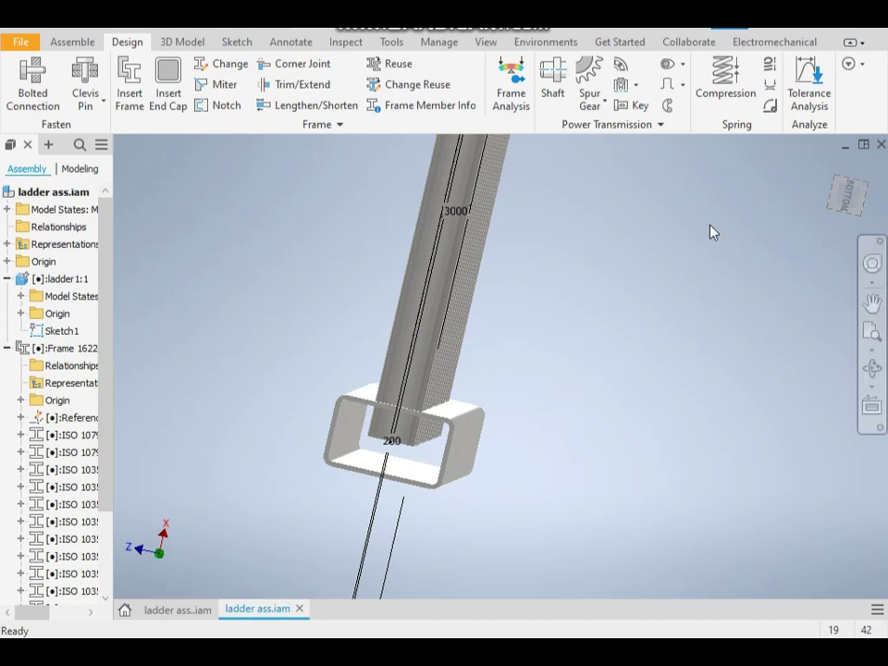
Step: Start the Trim/Extend command and choose the rung-side face of the nearest rail as the trimming face
{"action": "left_click", "coordinate": [406, 431]}
{"action": "left_click", "coordinate": [303, 89]}
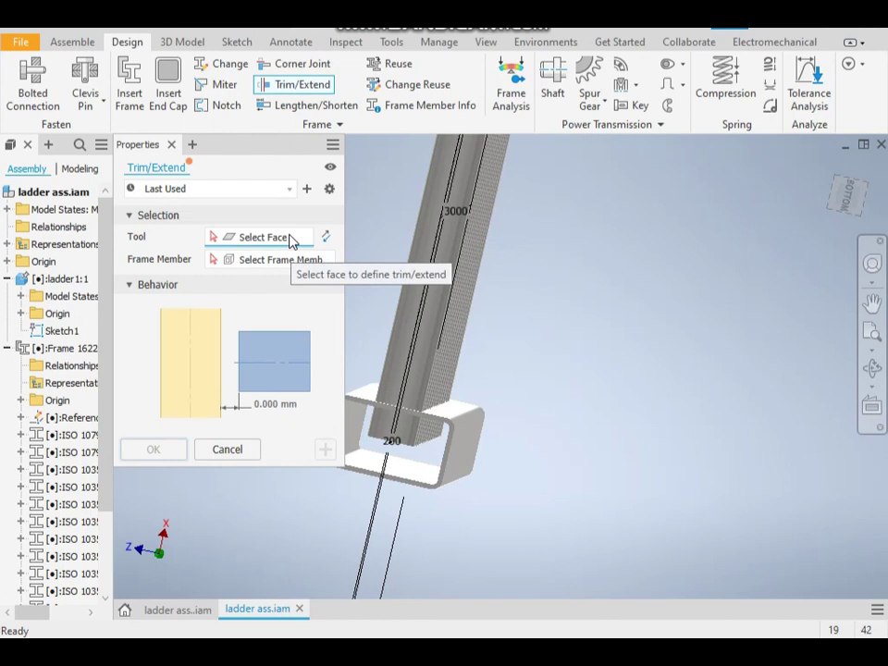
{"action": "left_click", "coordinate": [462, 416]}
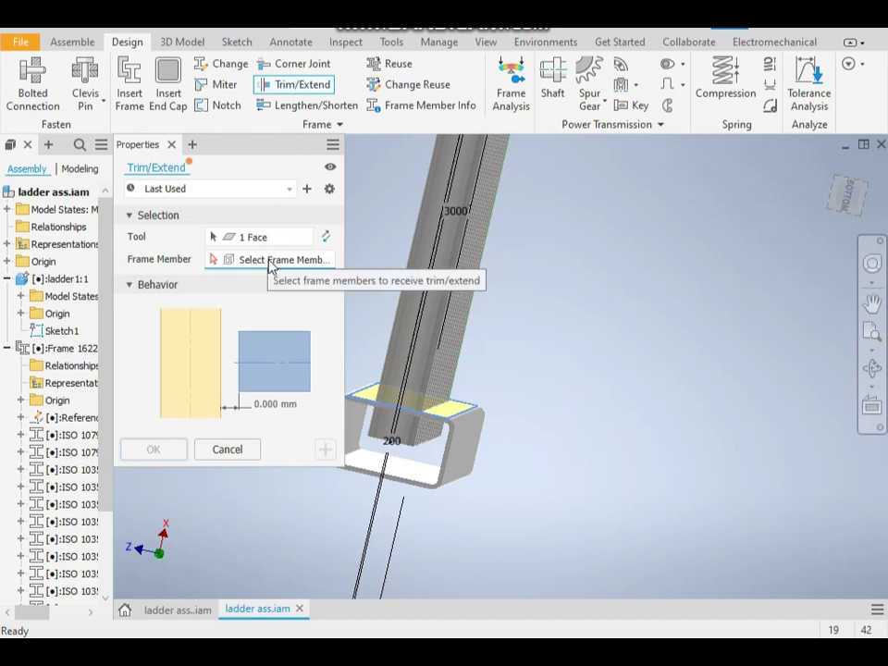
Step: Select only the fourteen round bar rungs as frame members, leaving out the rails, and trim them to the chosen rail face
{"action": "scroll", "coordinate": [511, 317], "scroll_direction": "down", "scroll_amount": 3}
{"action": "middle_click_drag", "start_coordinate": [512, 317], "coordinate": [549, 357], "text": "shift"}
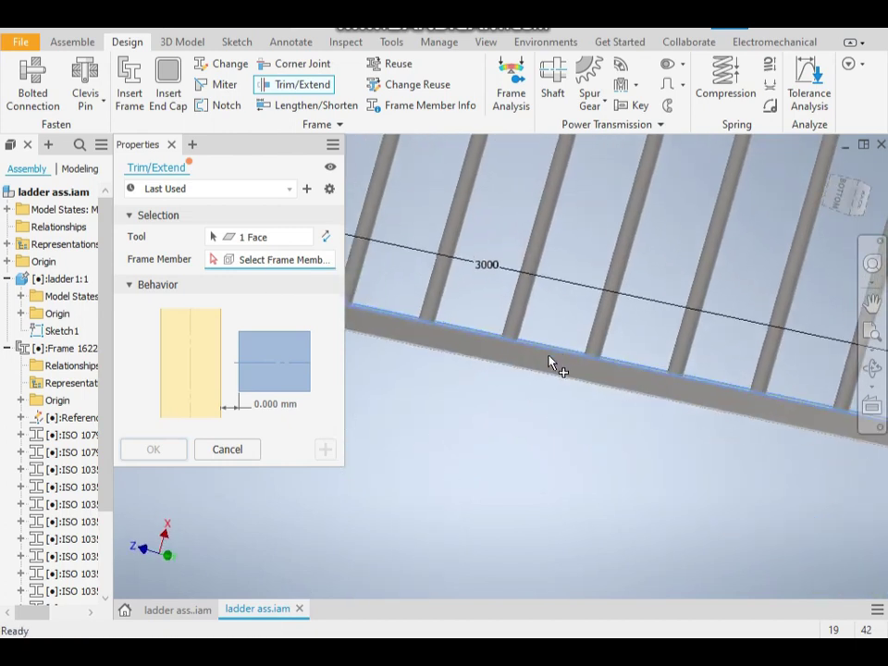
{"action": "scroll", "coordinate": [548, 360], "scroll_direction": "down", "scroll_amount": 4}
{"action": "scroll", "coordinate": [774, 403], "scroll_direction": "down", "scroll_amount": 2}
{"action": "middle_click_drag", "start_coordinate": [774, 403], "coordinate": [713, 346]}
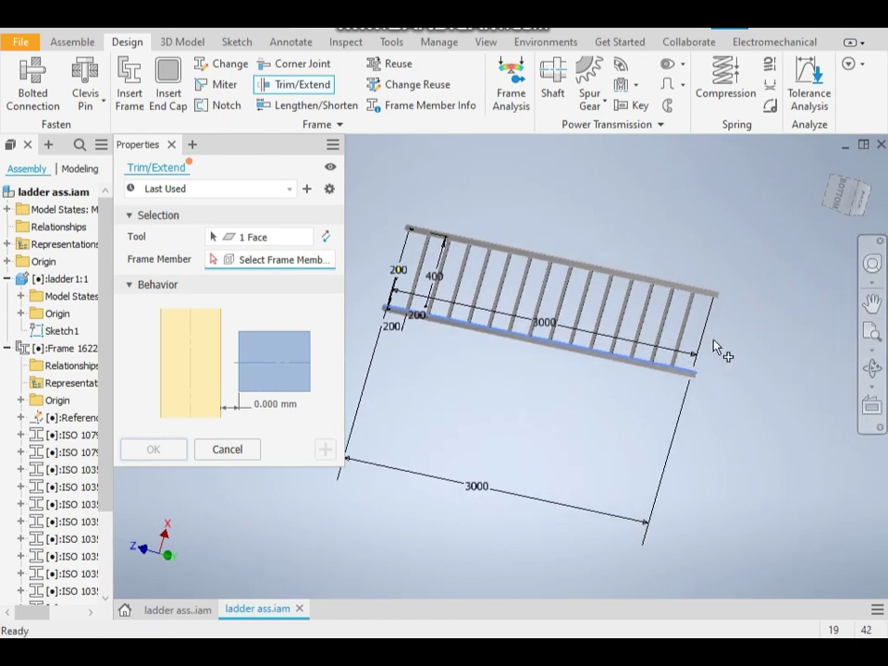
{"action": "left_click_drag", "start_coordinate": [697, 329], "coordinate": [408, 268]}
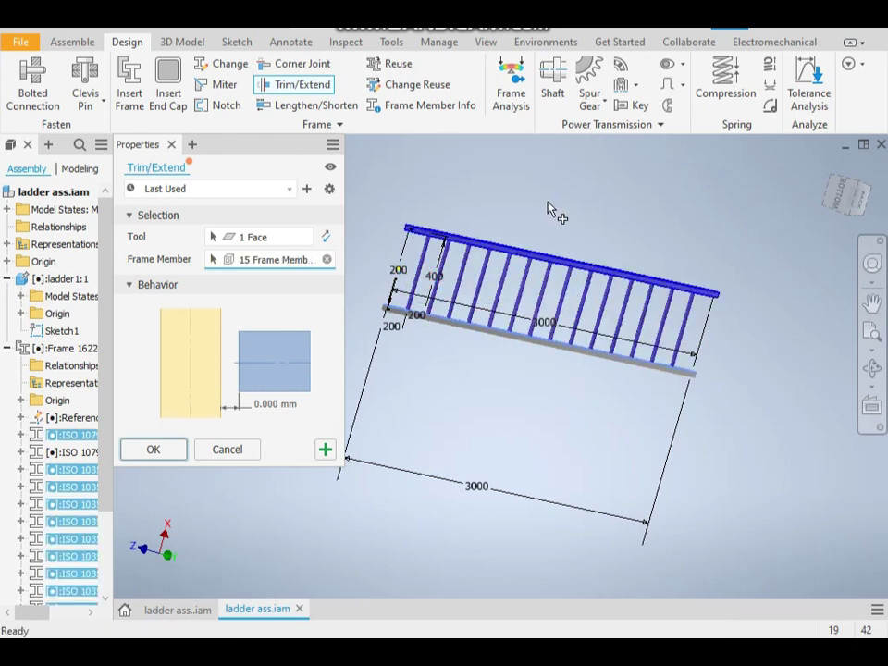
{"action": "left_click_drag", "start_coordinate": [547, 202], "coordinate": [490, 255]}
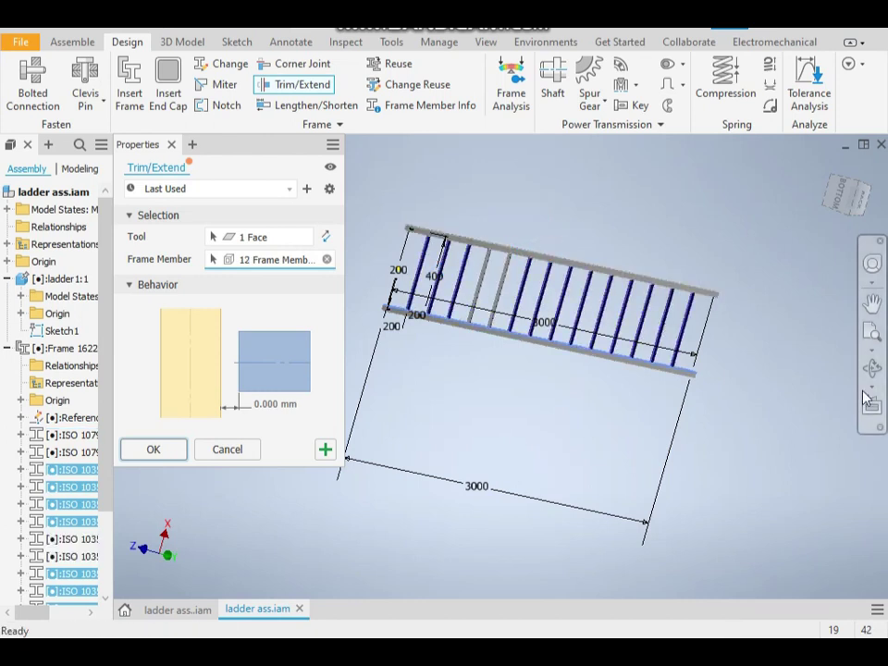
{"action": "left_click", "coordinate": [496, 298]}
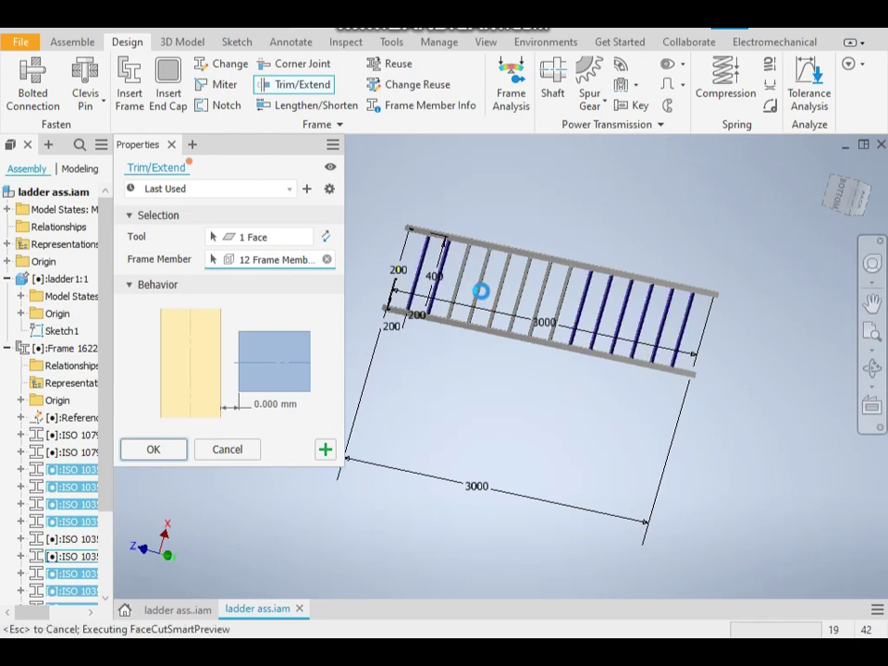
{"action": "left_click", "coordinate": [478, 293]}
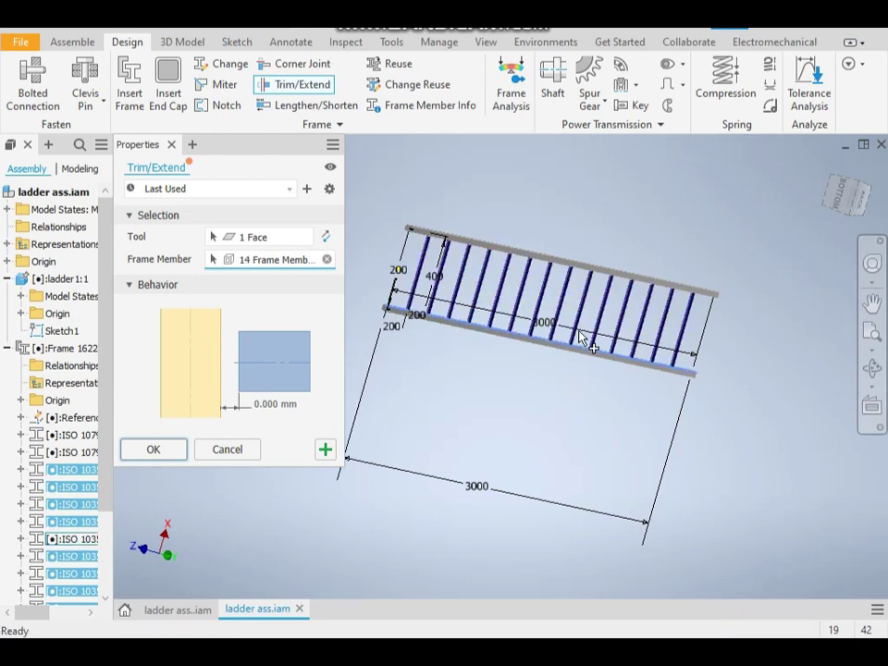
{"action": "left_click", "coordinate": [153, 449]}
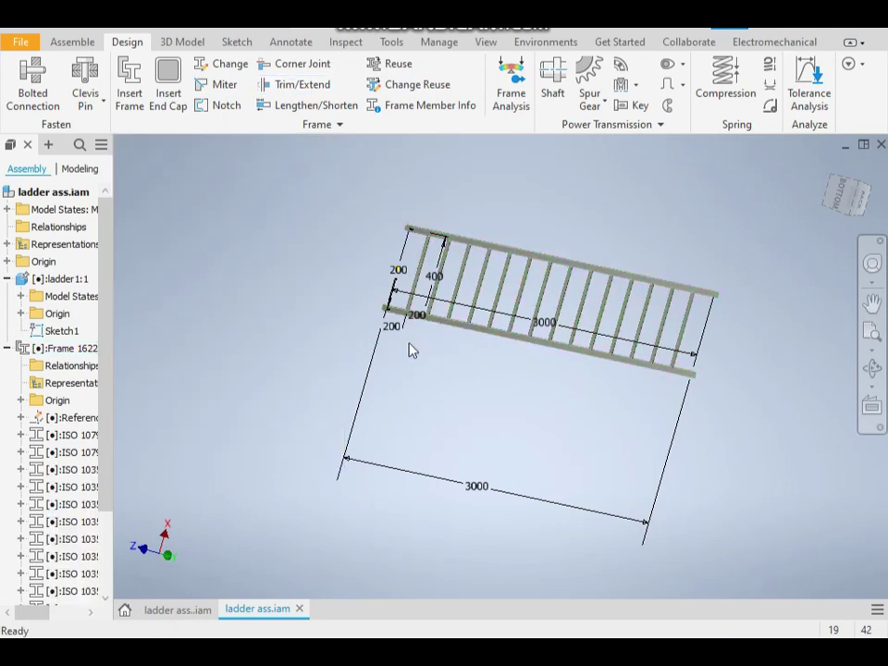
Step: Examine the trimmed rung ends along the first rail and the rung connections at the opposite rail
{"action": "middle_click_drag", "start_coordinate": [411, 349], "coordinate": [524, 366], "text": "shift"}
{"action": "left_click_drag", "start_coordinate": [522, 367], "coordinate": [524, 368]}
{"action": "middle_click_drag", "start_coordinate": [523, 367], "coordinate": [524, 366], "text": "shift"}
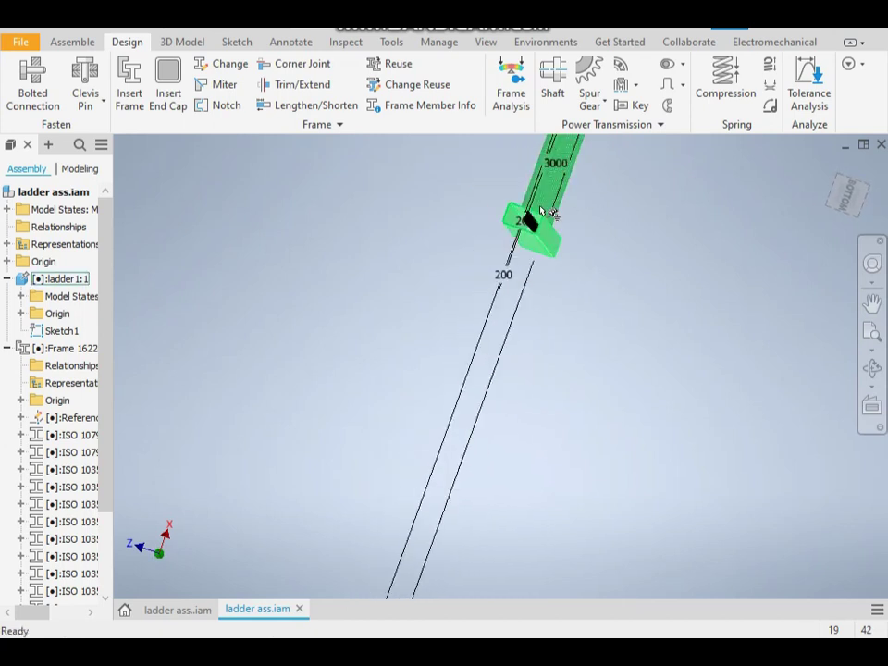
{"action": "scroll", "coordinate": [544, 213], "scroll_direction": "down", "scroll_amount": 5}
{"action": "scroll", "coordinate": [427, 268], "scroll_direction": "down", "scroll_amount": 5}
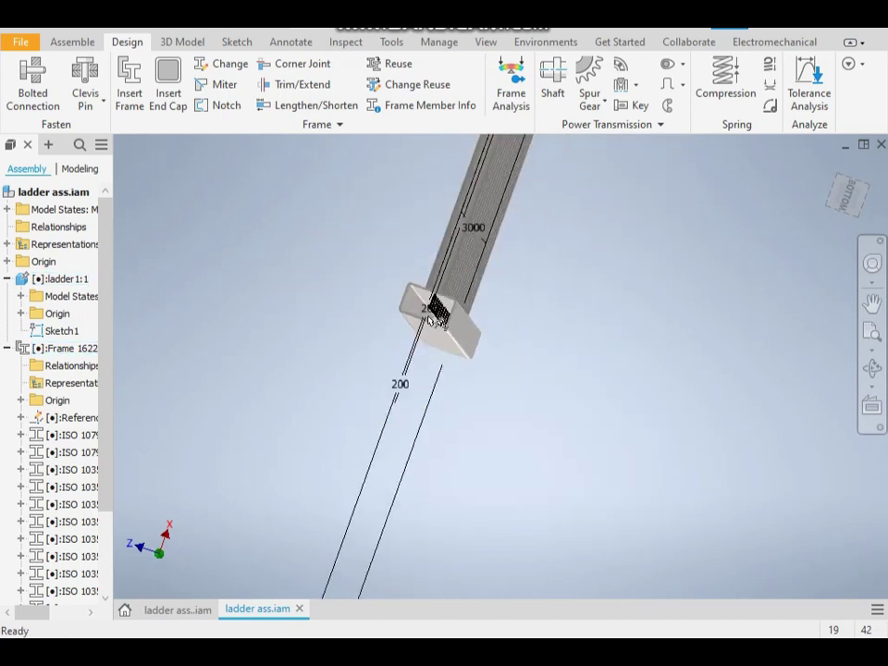
{"action": "middle_click_drag", "start_coordinate": [584, 358], "coordinate": [533, 355], "text": "shift"}
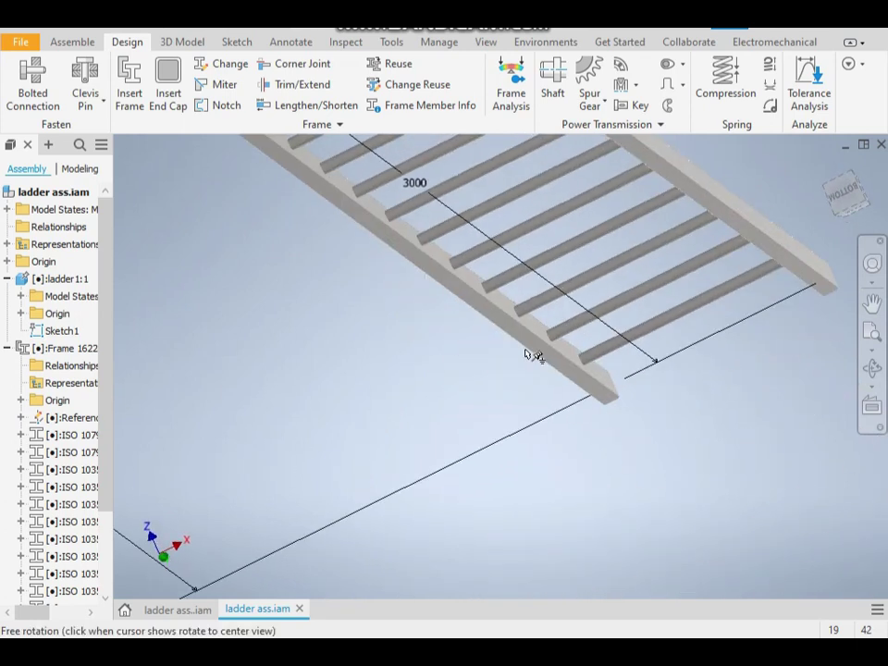
{"action": "middle_click_drag", "start_coordinate": [593, 316], "coordinate": [567, 373]}
{"action": "scroll", "coordinate": [616, 287], "scroll_direction": "down", "scroll_amount": 2}
{"action": "middle_click_drag", "start_coordinate": [616, 288], "coordinate": [569, 478]}
{"action": "scroll", "coordinate": [394, 272], "scroll_direction": "up", "scroll_amount": 3}
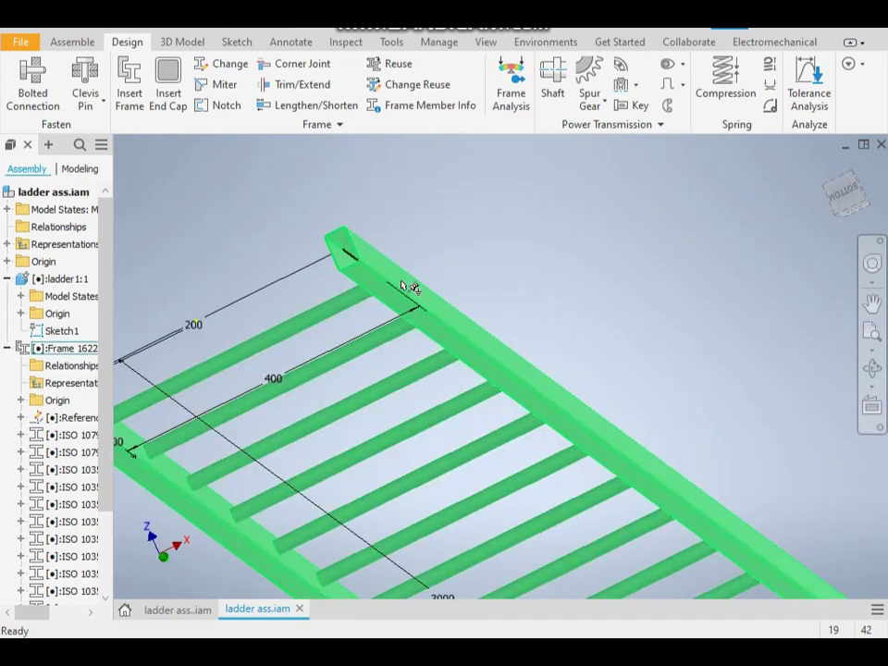
Step: Start Trim/Extend again and choose the rung-side face of the opposite rail as the trimming face
{"action": "left_click", "coordinate": [289, 84]}
{"action": "scroll", "coordinate": [441, 251], "scroll_direction": "down", "scroll_amount": 2}
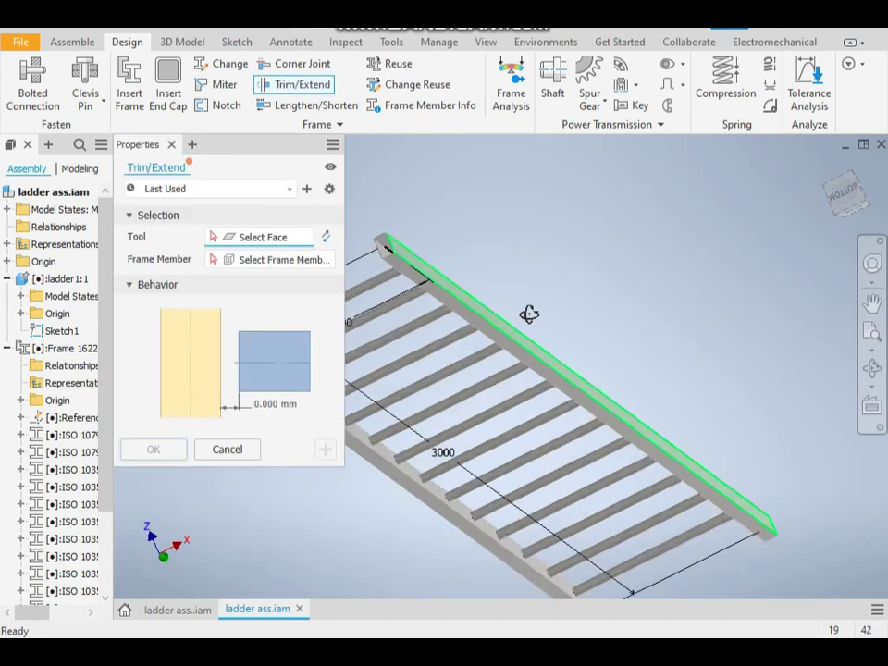
{"action": "middle_click_drag", "start_coordinate": [529, 316], "coordinate": [607, 261], "text": "shift"}
{"action": "scroll", "coordinate": [669, 170], "scroll_direction": "up", "scroll_amount": 3}
{"action": "left_click", "coordinate": [722, 169]}
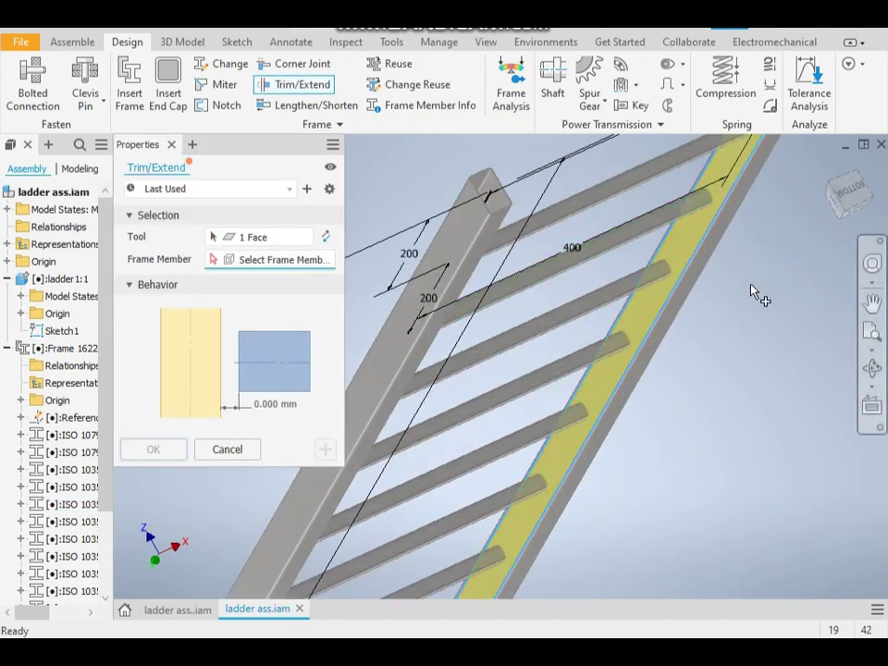
Step: Select all fourteen round bar rungs as frame members and trim them to the opposite rail's face
{"action": "scroll", "coordinate": [750, 287], "scroll_direction": "down", "scroll_amount": 2}
{"action": "middle_click_drag", "start_coordinate": [749, 294], "coordinate": [701, 243]}
{"action": "scroll", "coordinate": [635, 323], "scroll_direction": "down", "scroll_amount": 2}
{"action": "middle_click_drag", "start_coordinate": [634, 323], "coordinate": [629, 251]}
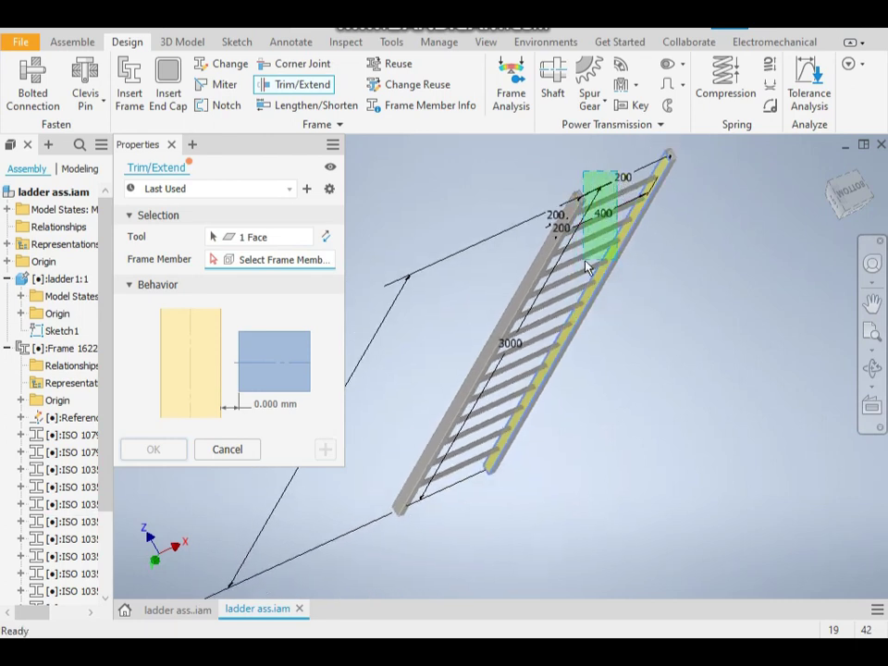
{"action": "left_click_drag", "start_coordinate": [601, 241], "coordinate": [603, 246]}
{"action": "middle_click_drag", "start_coordinate": [662, 343], "coordinate": [627, 304], "text": "shift"}
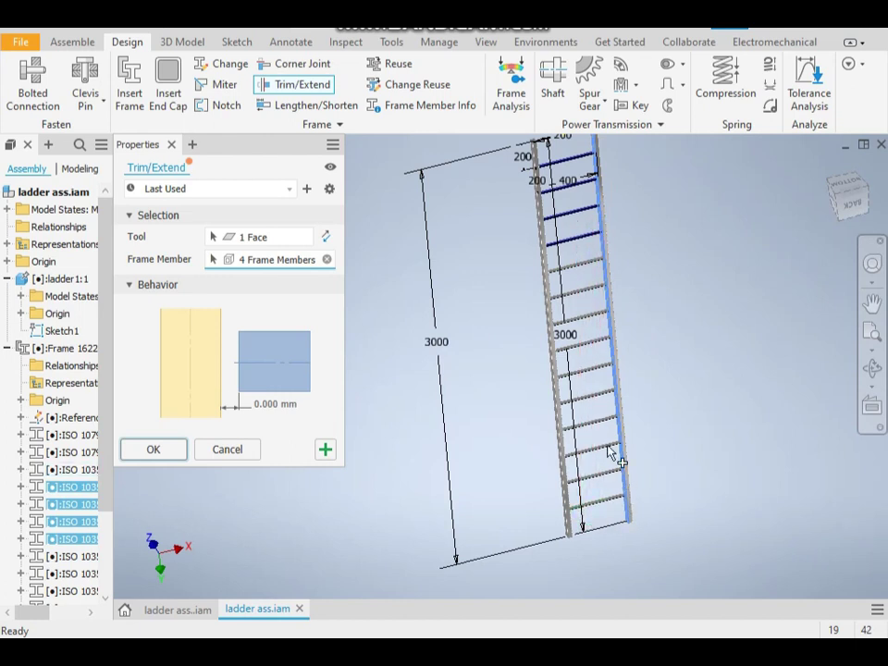
{"action": "left_click_drag", "start_coordinate": [598, 260], "coordinate": [584, 548]}
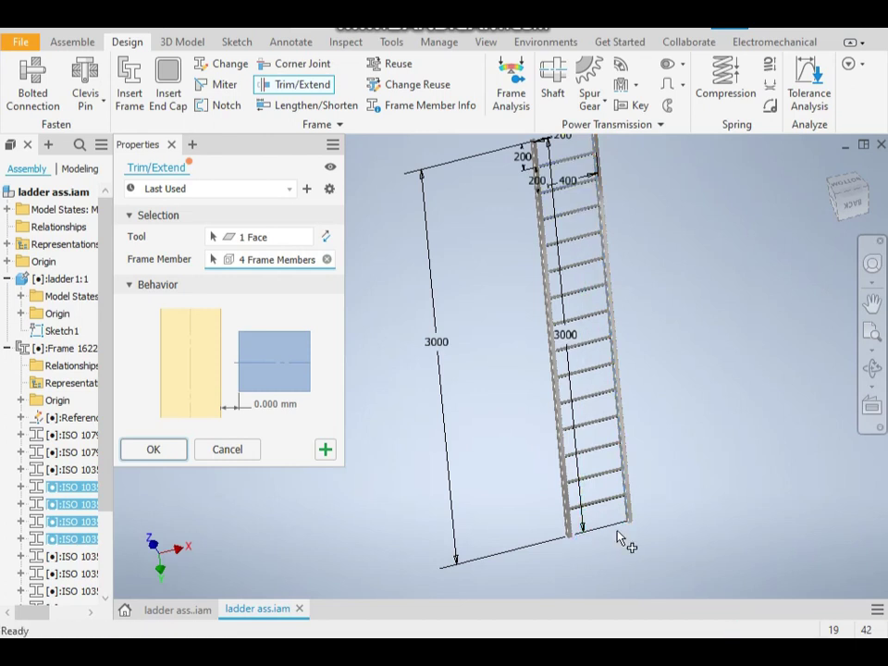
{"action": "left_click", "coordinate": [153, 451]}
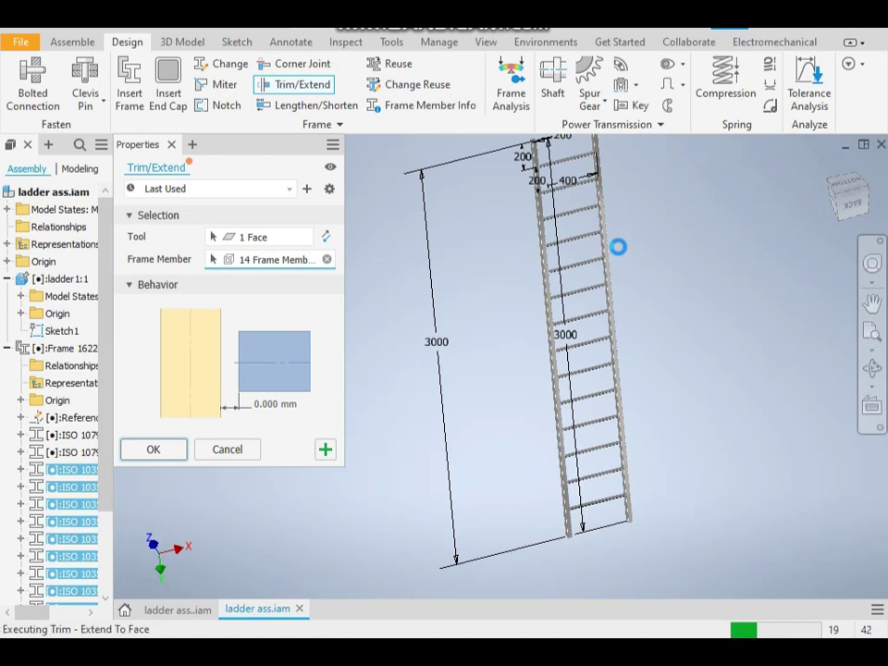
Step: Hide the ladder1 skeleton part together with its sketch lines and dimensions
{"action": "middle_click_drag", "start_coordinate": [591, 234], "coordinate": [474, 330]}
{"action": "right_click", "coordinate": [380, 252]}
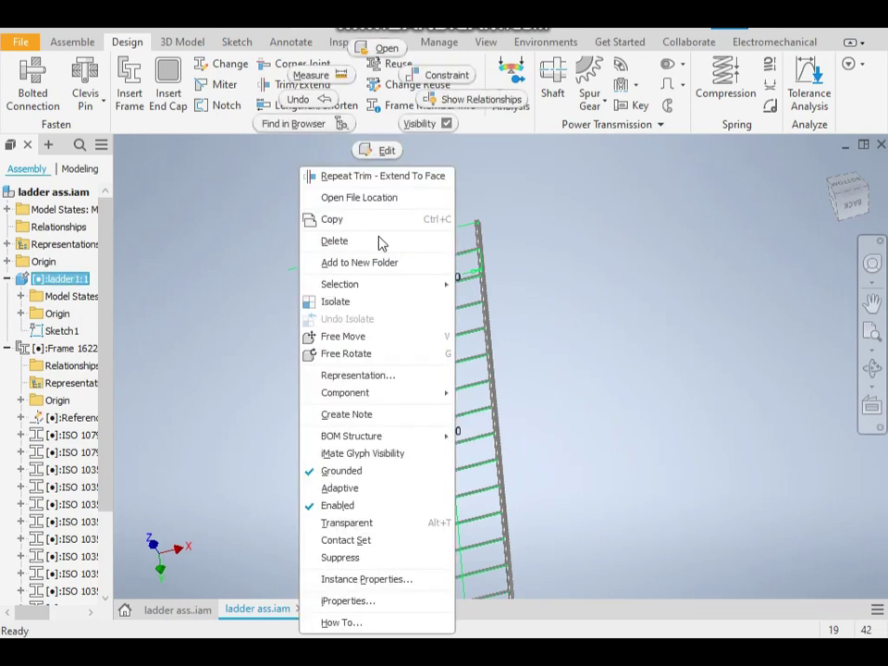
{"action": "left_click", "coordinate": [426, 126]}
Step: Start inserting end caps and choose the open upper end face of one rectangular tube rail
{"action": "scroll", "coordinate": [435, 222], "scroll_direction": "up", "scroll_amount": 5}
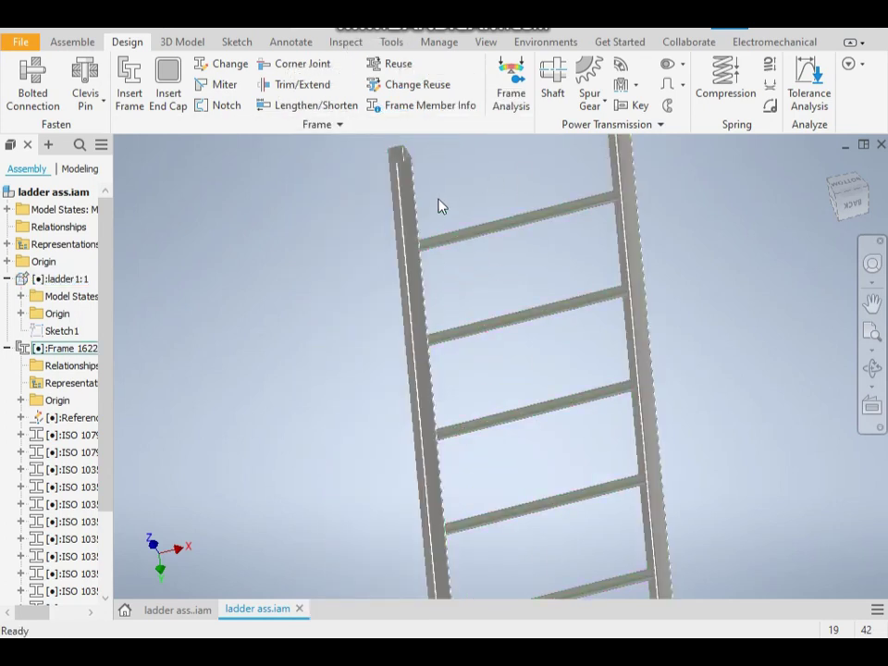
{"action": "scroll", "coordinate": [439, 234], "scroll_direction": "down", "scroll_amount": 2}
{"action": "middle_click_drag", "start_coordinate": [439, 234], "coordinate": [438, 337]}
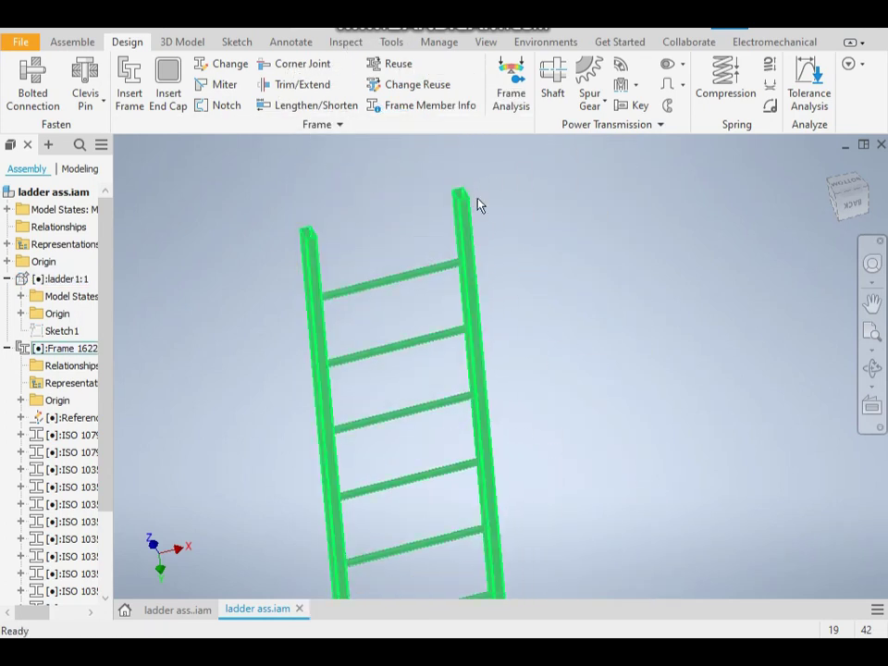
{"action": "scroll", "coordinate": [462, 191], "scroll_direction": "up", "scroll_amount": 5}
{"action": "scroll", "coordinate": [492, 185], "scroll_direction": "down", "scroll_amount": 5}
{"action": "middle_click_drag", "start_coordinate": [576, 252], "coordinate": [611, 273]}
{"action": "scroll", "coordinate": [305, 257], "scroll_direction": "up", "scroll_amount": 5}
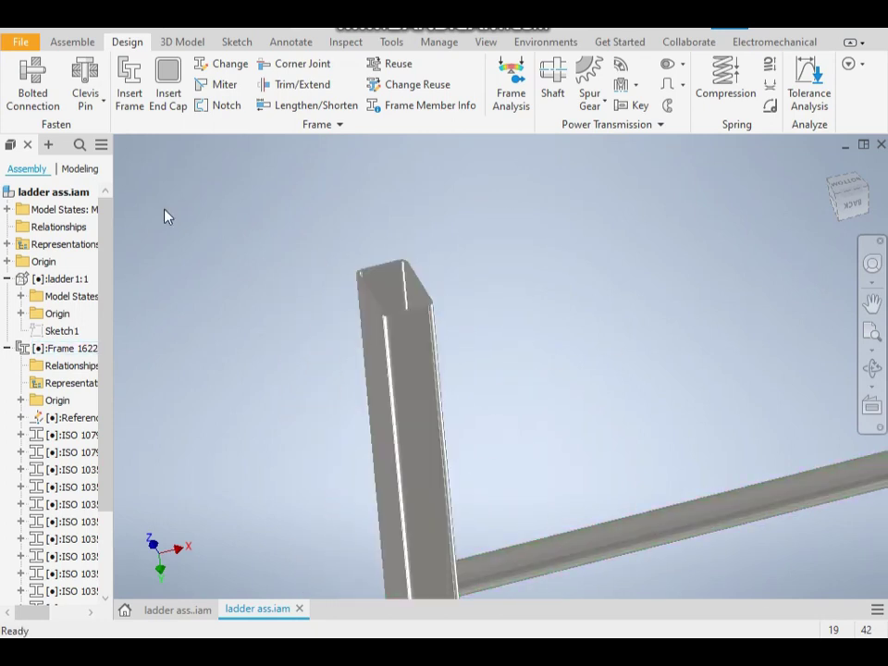
{"action": "left_click", "coordinate": [168, 85]}
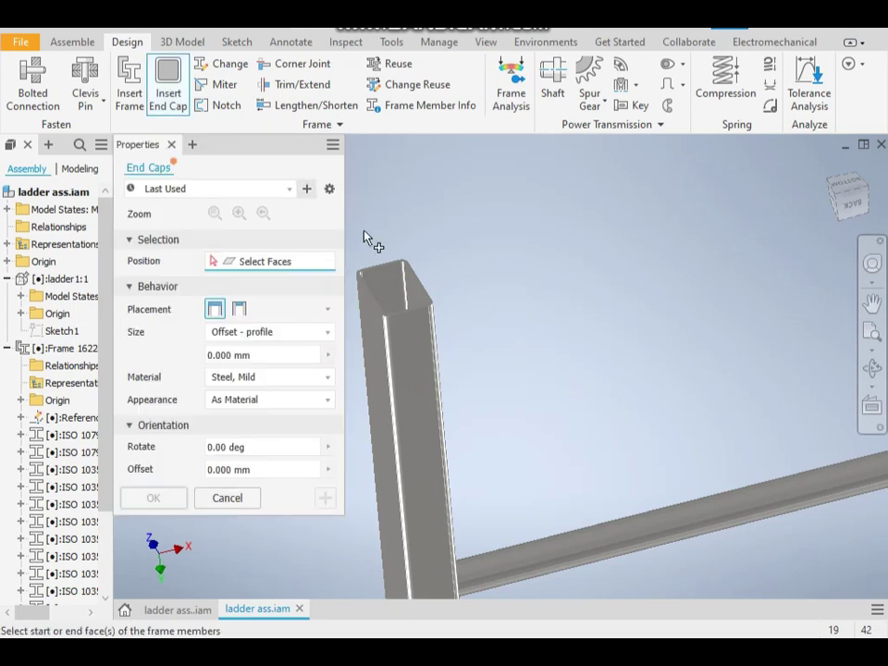
{"action": "scroll", "coordinate": [389, 266], "scroll_direction": "up", "scroll_amount": 4}
{"action": "left_click", "coordinate": [385, 276]}
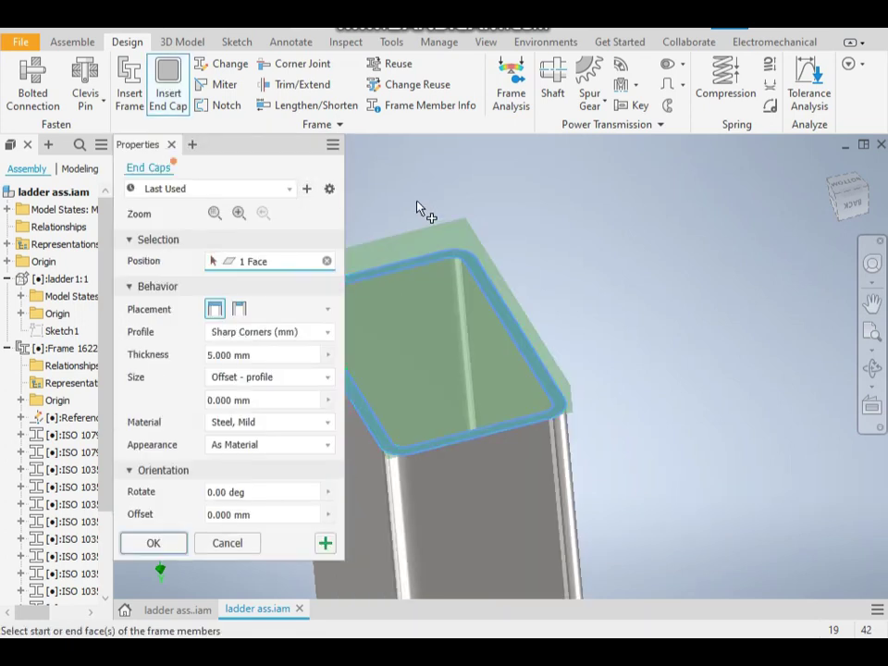
Step: Add the open upper end face of the other rail to the end cap selection
{"action": "scroll", "coordinate": [416, 206], "scroll_direction": "down", "scroll_amount": 5}
{"action": "scroll", "coordinate": [540, 214], "scroll_direction": "down", "scroll_amount": 2}
{"action": "mouse_move", "coordinate": [361, 356]}
{"action": "middle_mouse_down"}
{"action": "mouse_move", "coordinate": [377, 369]}
{"action": "mouse_move", "coordinate": [349, 365]}
{"action": "middle_mouse_up"}
{"action": "scroll", "coordinate": [585, 292], "scroll_direction": "up", "scroll_amount": 5}
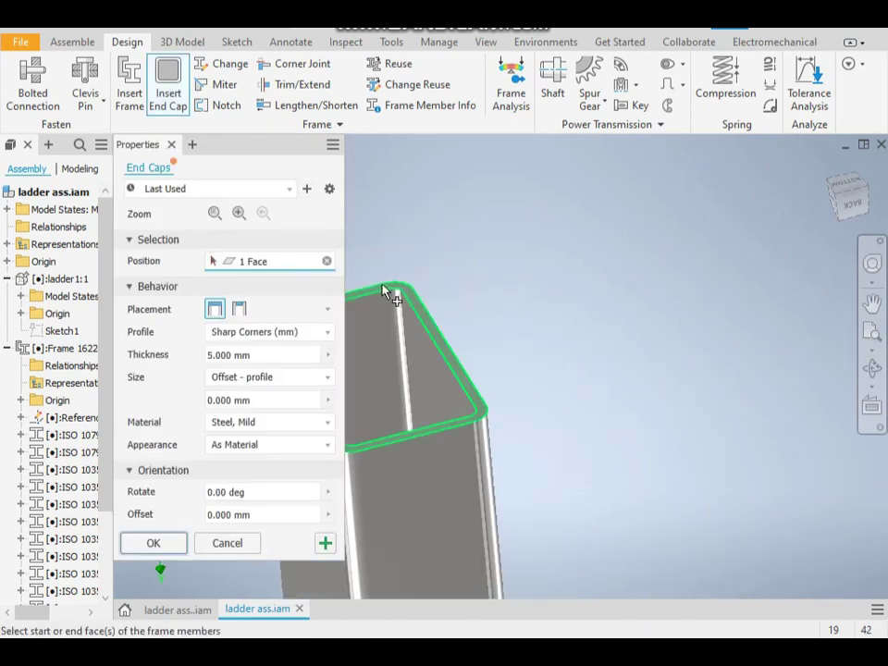
{"action": "left_click", "coordinate": [388, 294]}
Step: Add both rails' lower end faces and insert 5 mm thick mild steel caps with sharp corners on all four rail ends
{"action": "scroll", "coordinate": [466, 204], "scroll_direction": "down", "scroll_amount": 8}
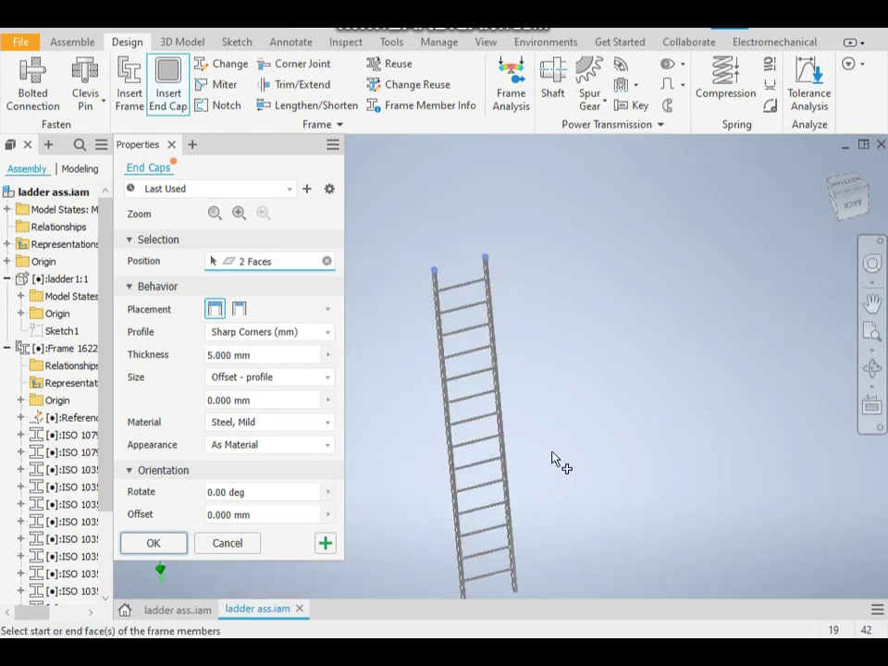
{"action": "middle_click_drag", "start_coordinate": [538, 315], "coordinate": [567, 311], "text": "shift"}
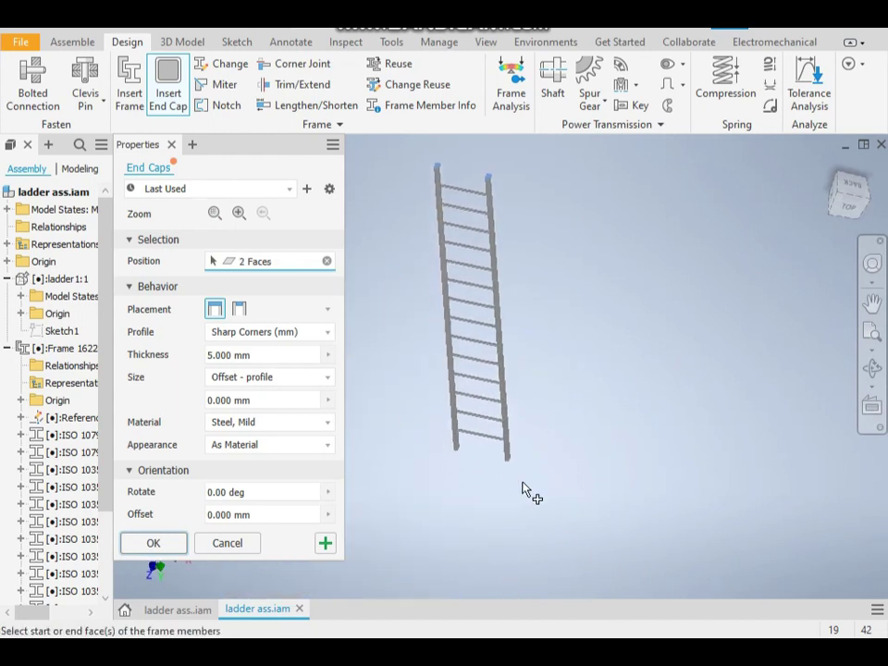
{"action": "scroll", "coordinate": [511, 491], "scroll_direction": "up", "scroll_amount": 6}
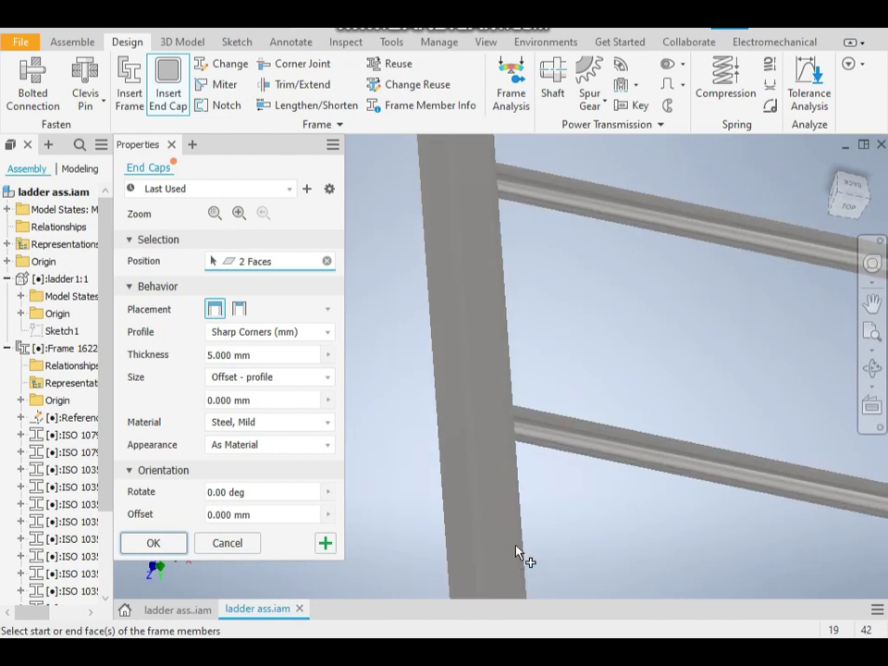
{"action": "scroll", "coordinate": [500, 414], "scroll_direction": "up", "scroll_amount": 5}
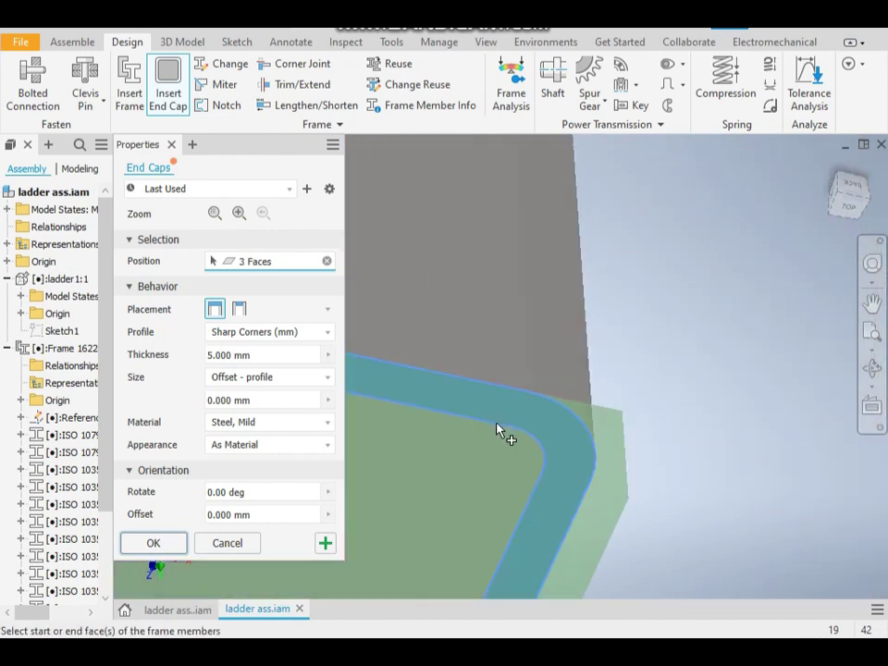
{"action": "left_click", "coordinate": [502, 430]}
{"action": "scroll", "coordinate": [501, 430], "scroll_direction": "down", "scroll_amount": 7}
{"action": "scroll", "coordinate": [686, 470], "scroll_direction": "up", "scroll_amount": 5}
{"action": "left_click", "coordinate": [677, 451]}
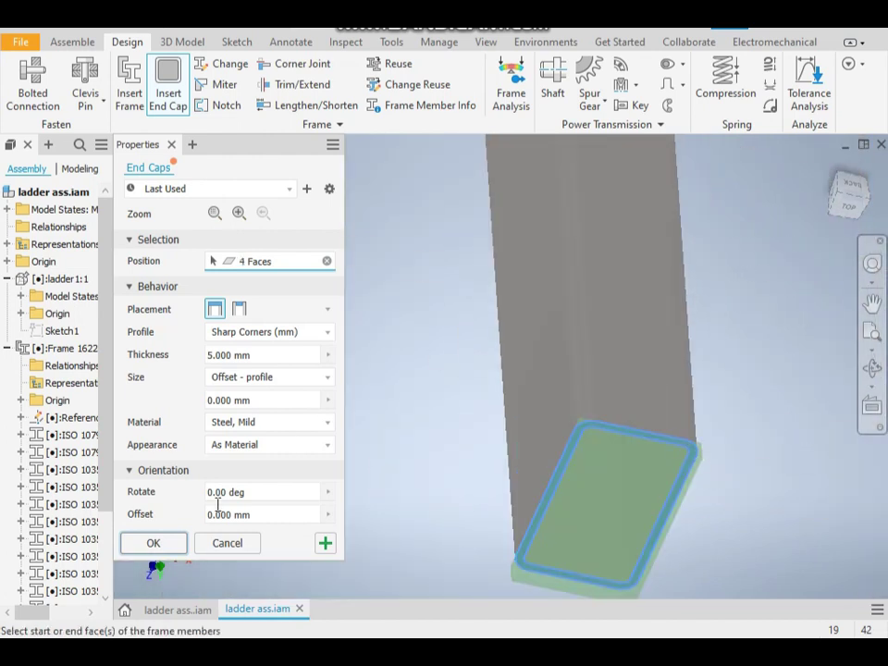
{"action": "left_click", "coordinate": [150, 545]}
{"action": "left_click", "coordinate": [576, 453]}
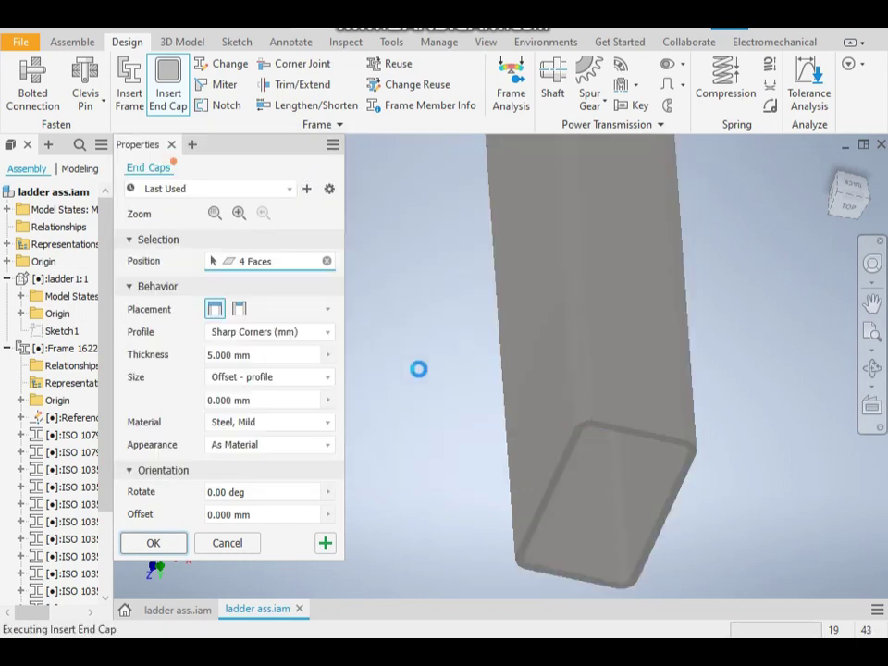
Step: Examine the finished ladder, checking the capped rail ends and the rungs between the rails
{"action": "scroll", "coordinate": [418, 377], "scroll_direction": "down", "scroll_amount": 6}
{"action": "middle_click_drag", "start_coordinate": [418, 377], "coordinate": [471, 510]}
{"action": "scroll", "coordinate": [515, 293], "scroll_direction": "down", "scroll_amount": 2}
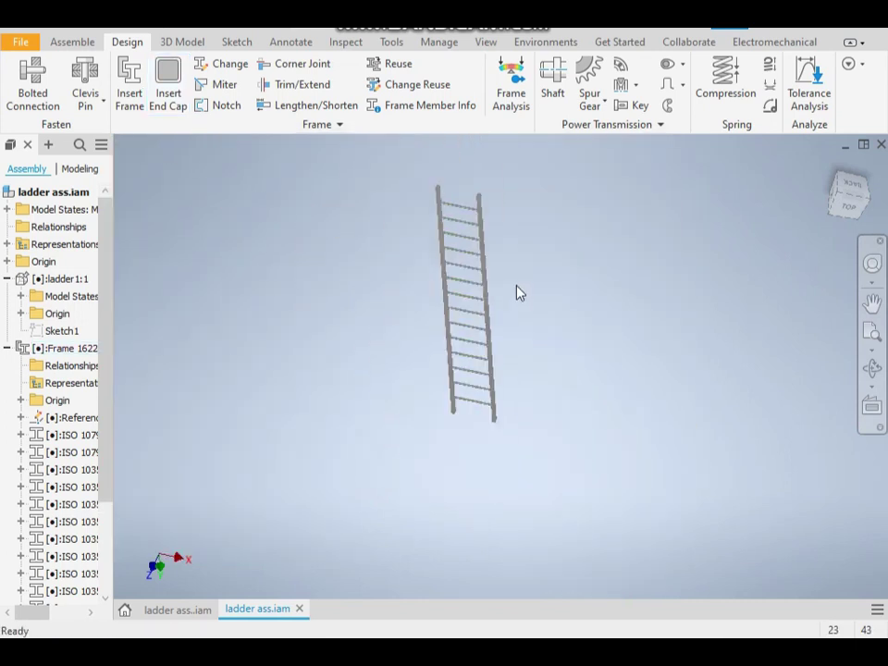
{"action": "scroll", "coordinate": [470, 281], "scroll_direction": "up", "scroll_amount": 1}
{"action": "scroll", "coordinate": [471, 241], "scroll_direction": "up", "scroll_amount": 5}
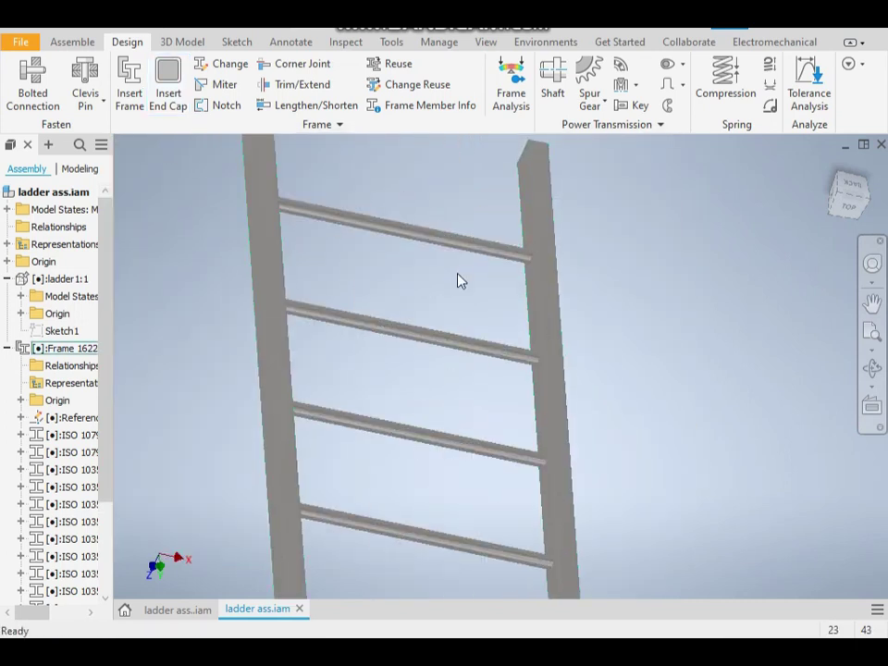
{"action": "scroll", "coordinate": [515, 323], "scroll_direction": "down", "scroll_amount": 3}
{"action": "scroll", "coordinate": [521, 269], "scroll_direction": "up", "scroll_amount": 1}
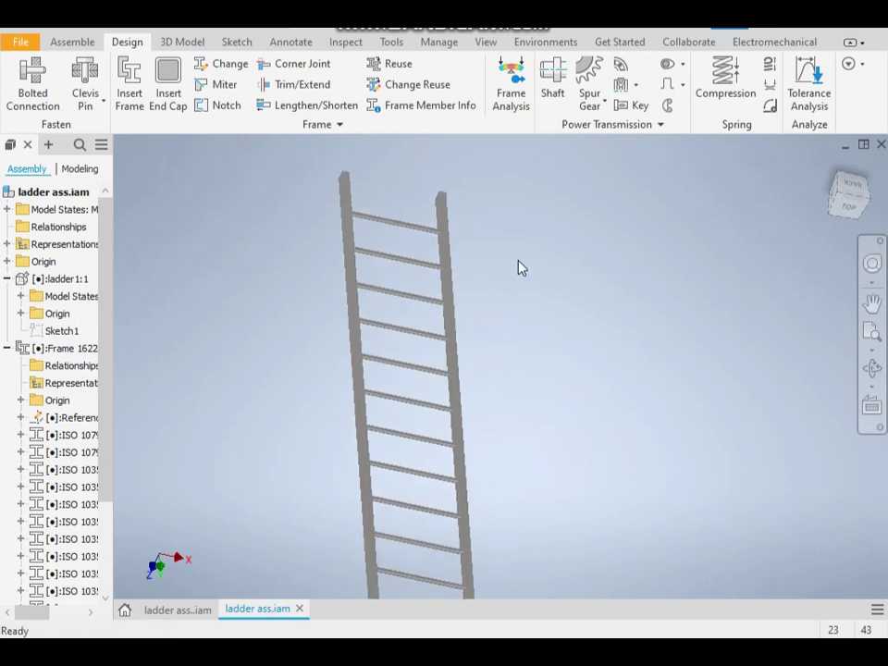